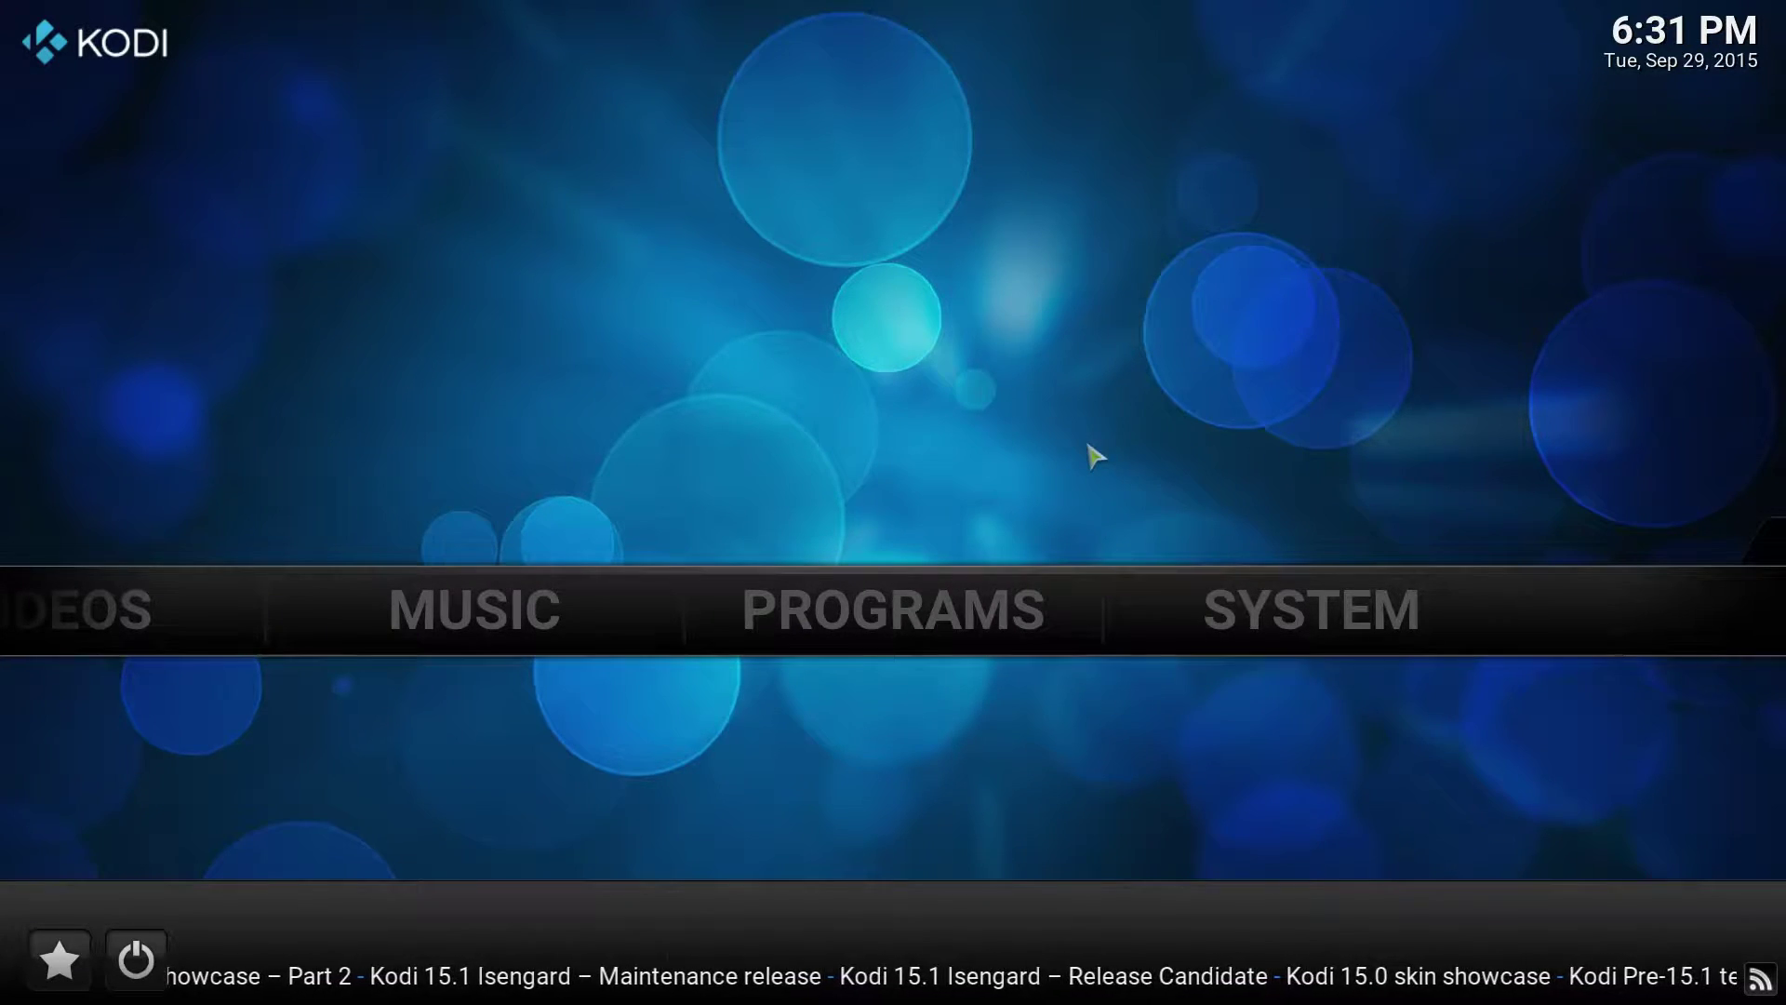
Reveal the SYSTEM submenu with Settings, File manager, Profiles and System info on the home screen.
mouse_move(1359, 610)
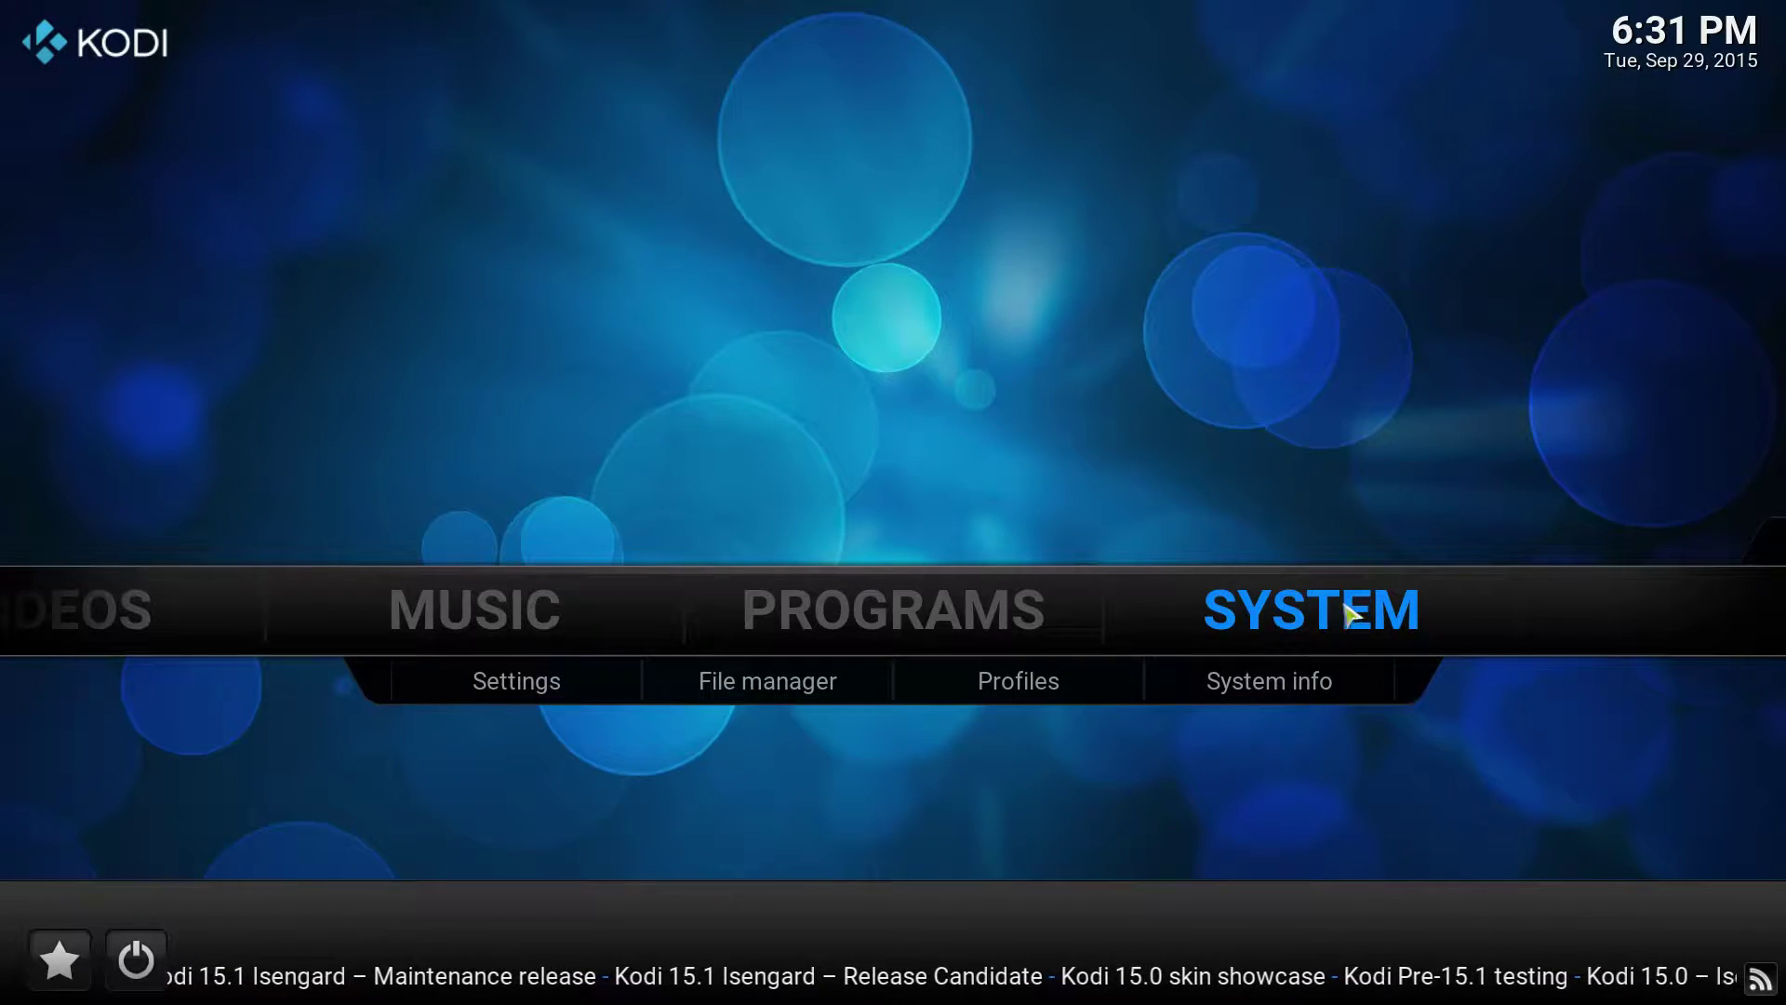
click(837, 689)
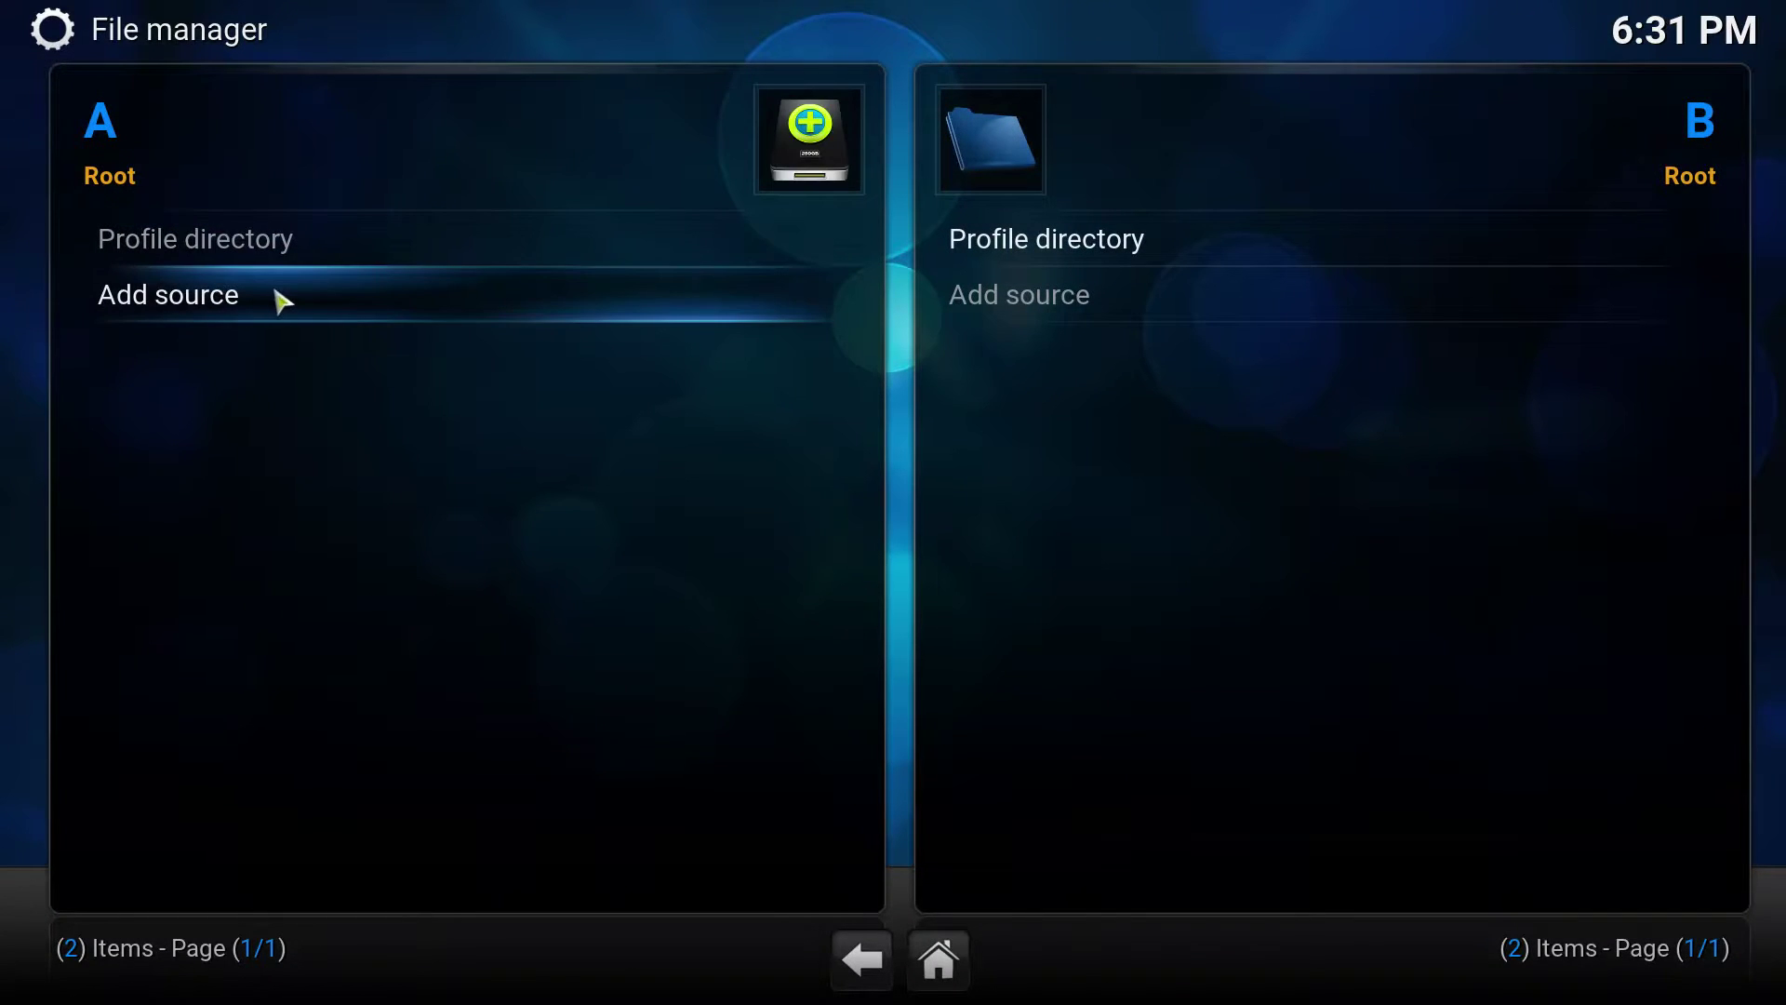
click(289, 303)
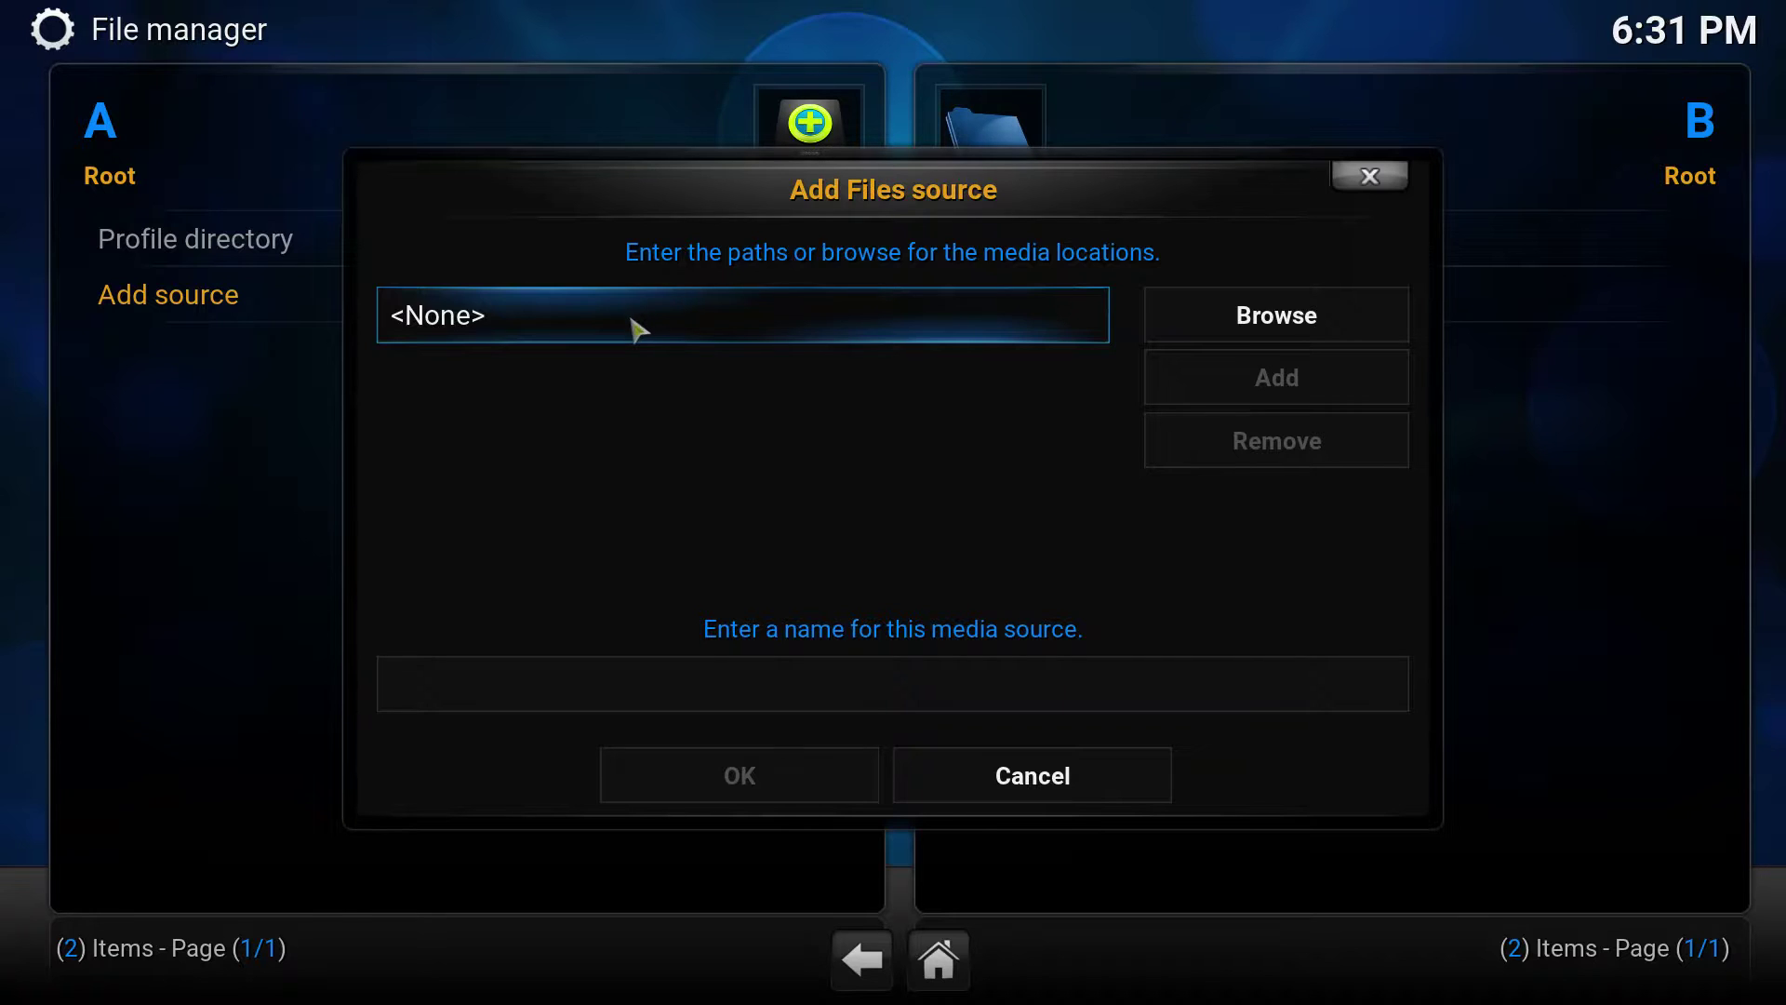
click(637, 321)
text(h)
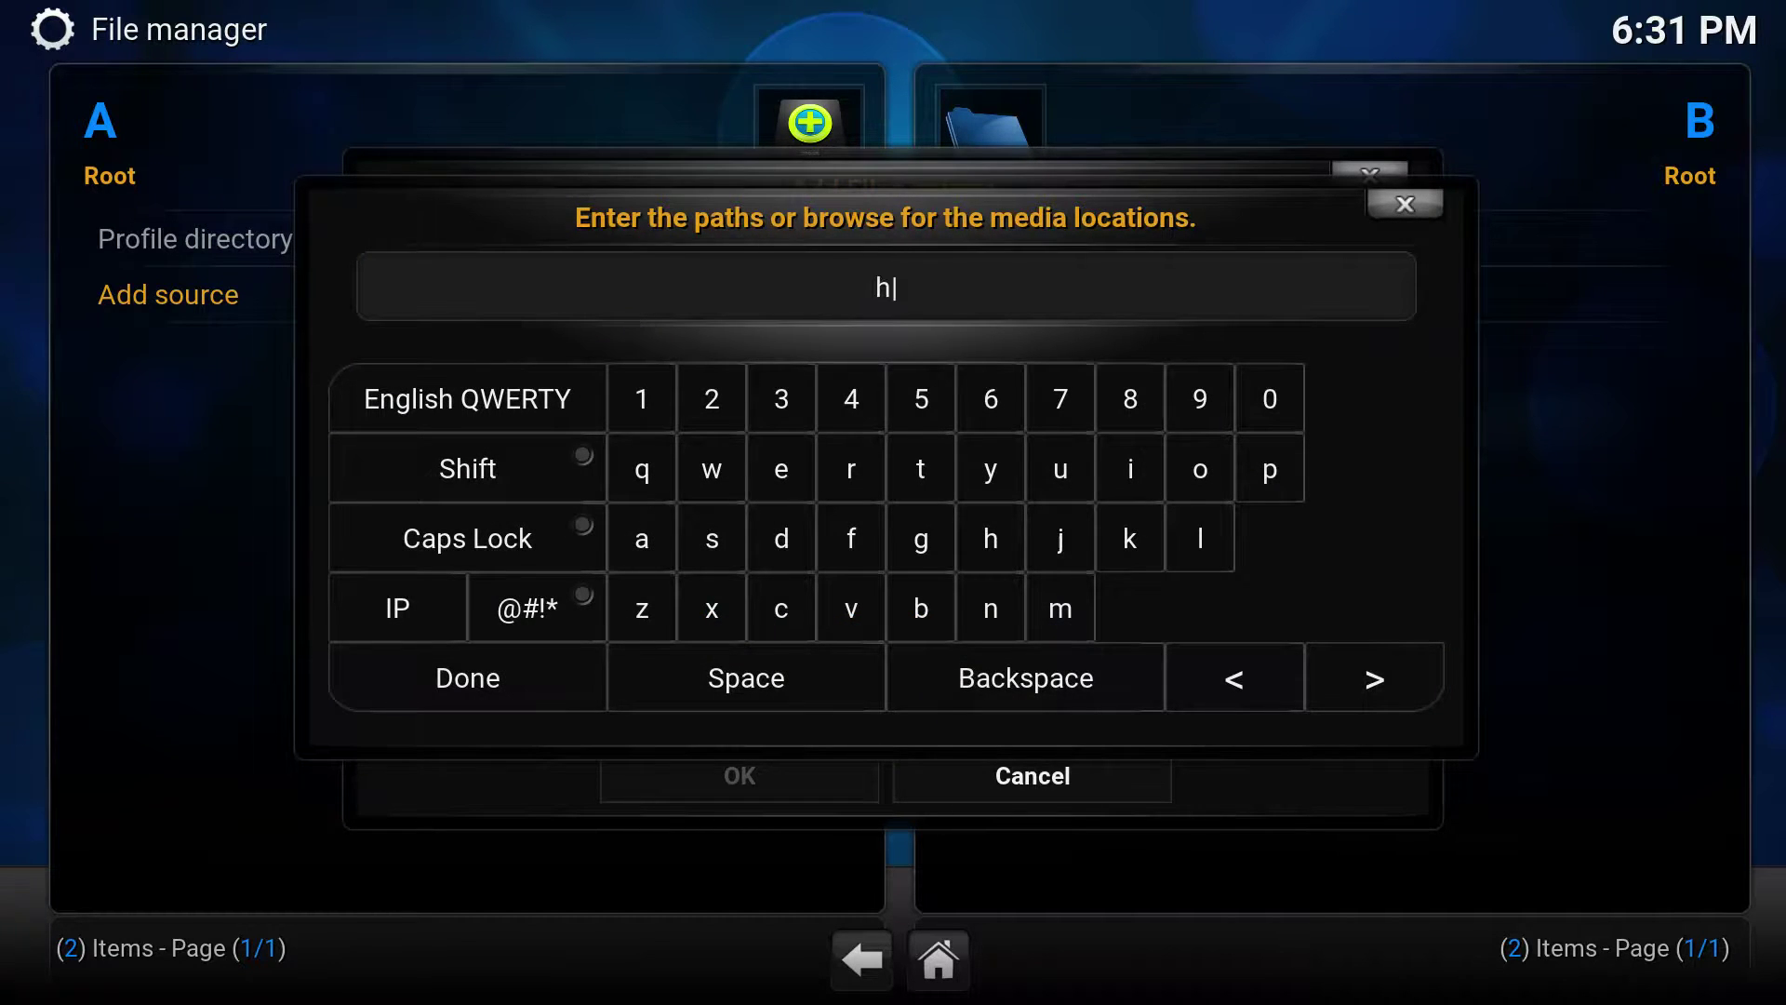
text(ttp:/)
text(/srp.)
text(nu)
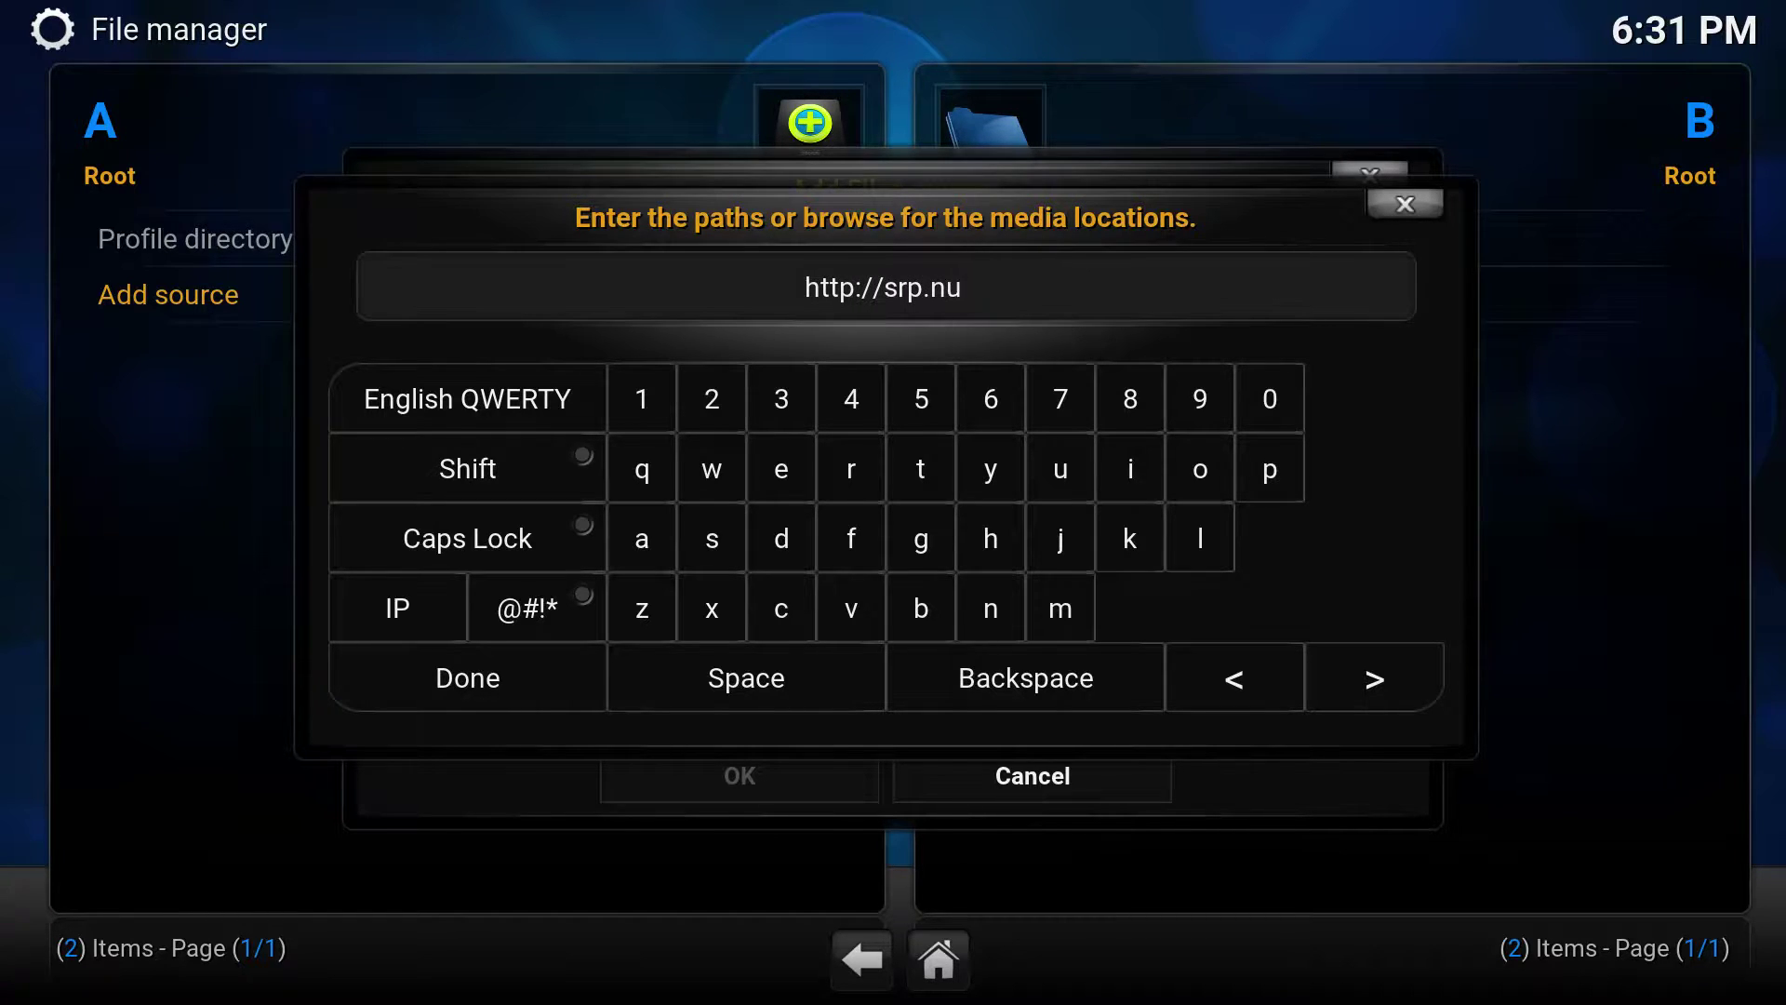
click(539, 694)
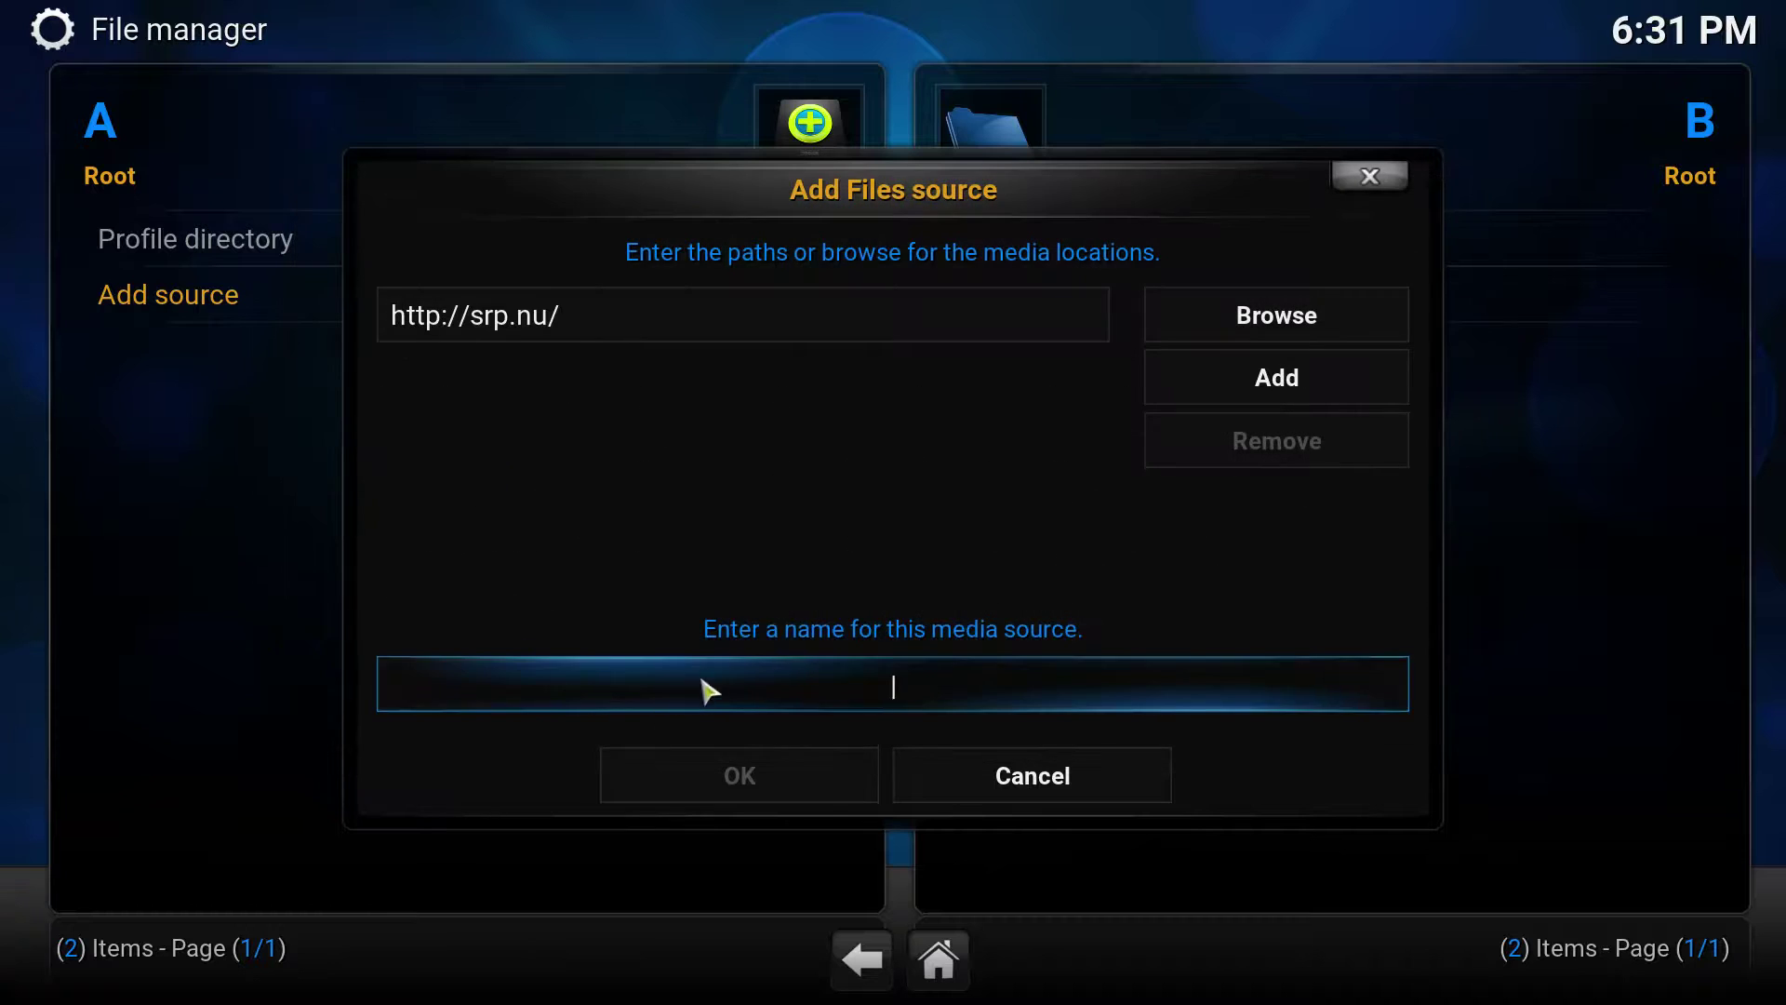
click(931, 690)
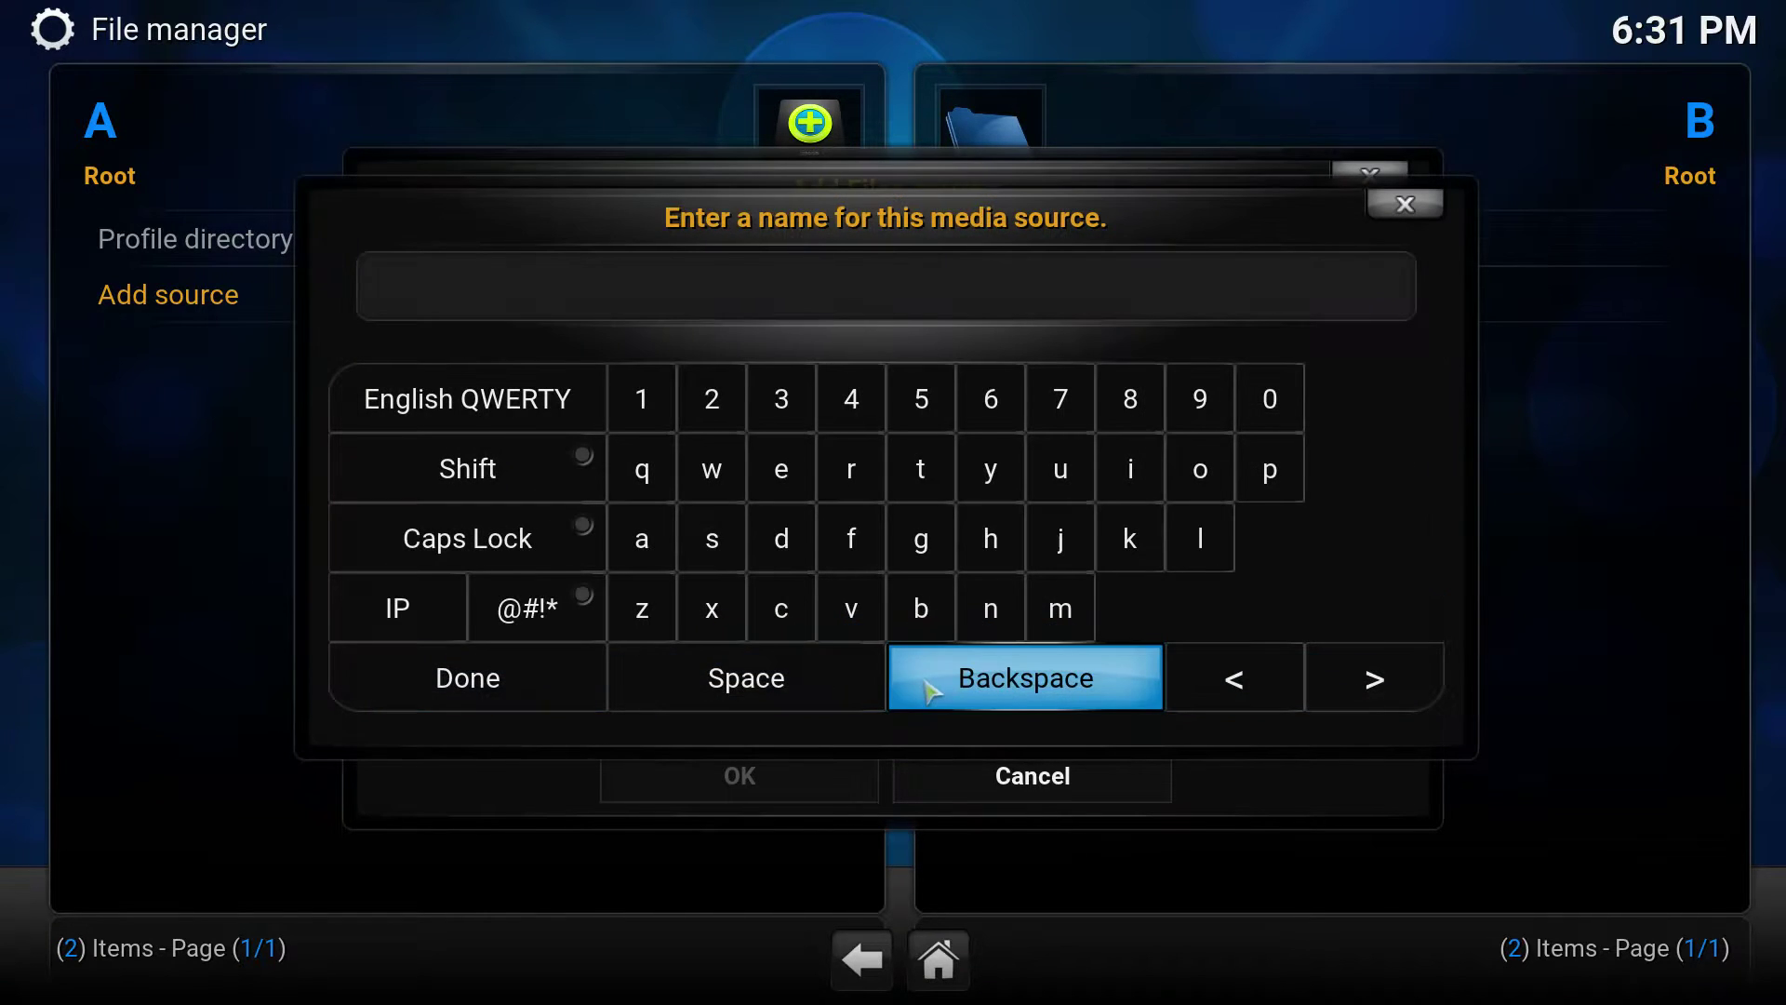
text(.superrepo)
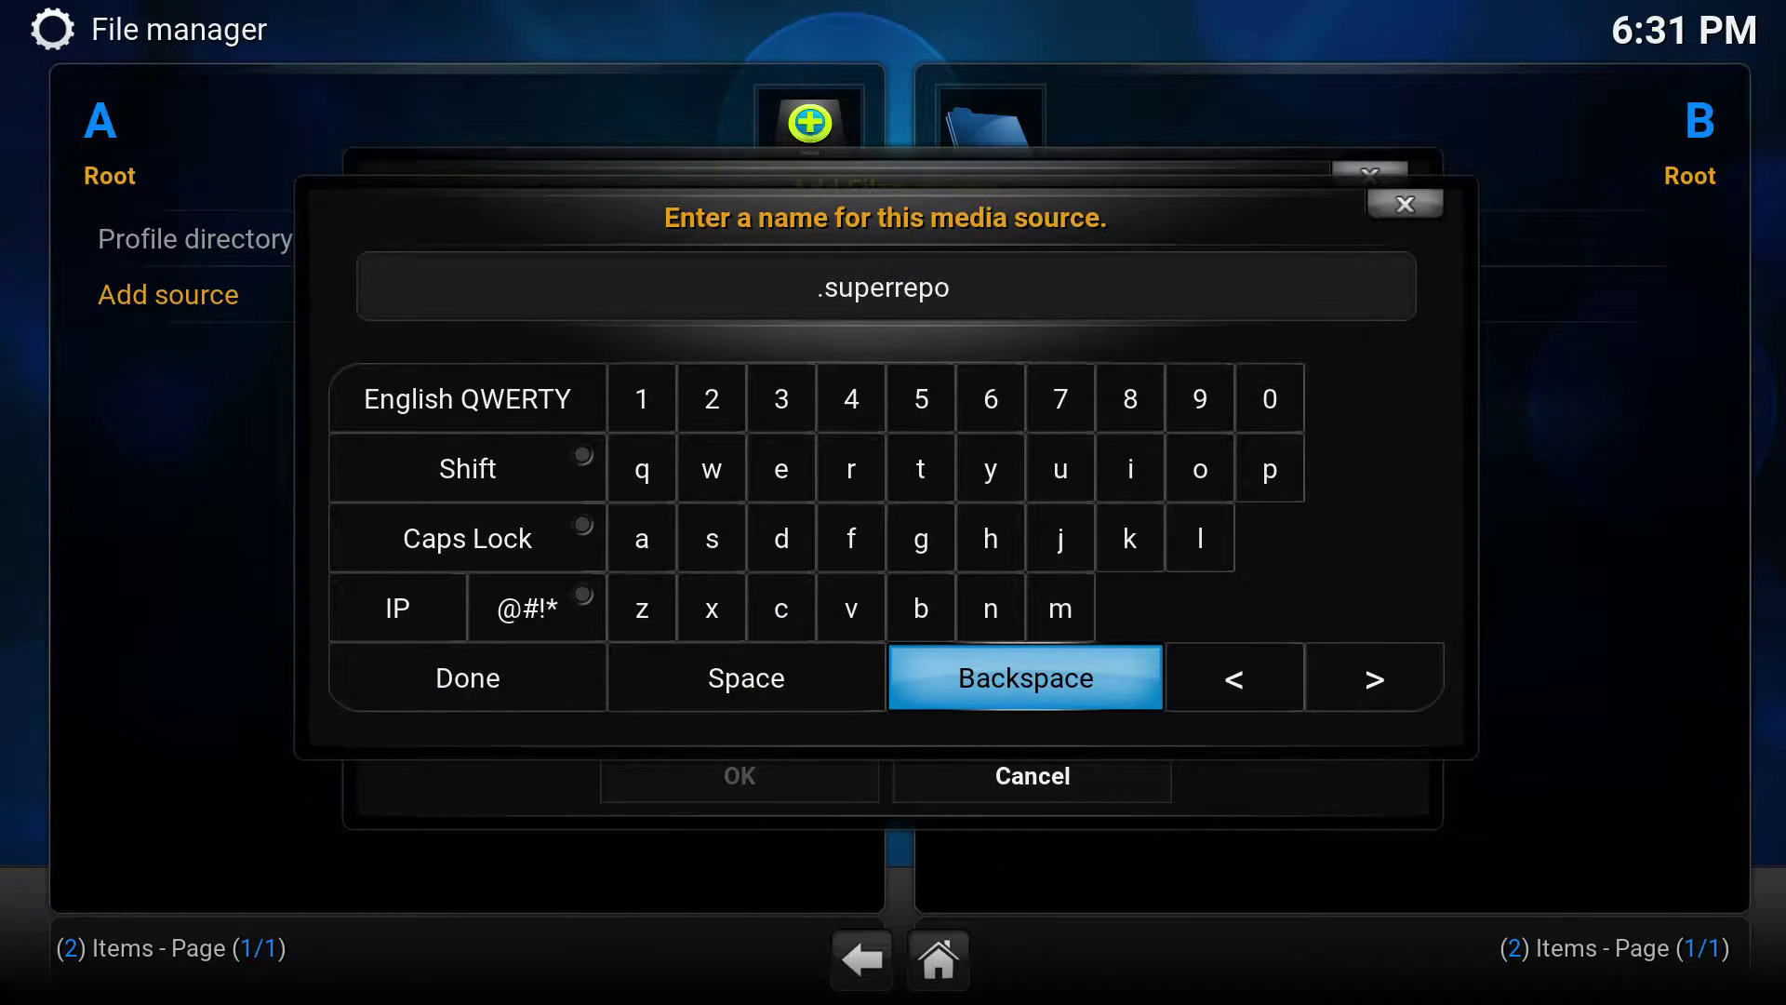
click(558, 696)
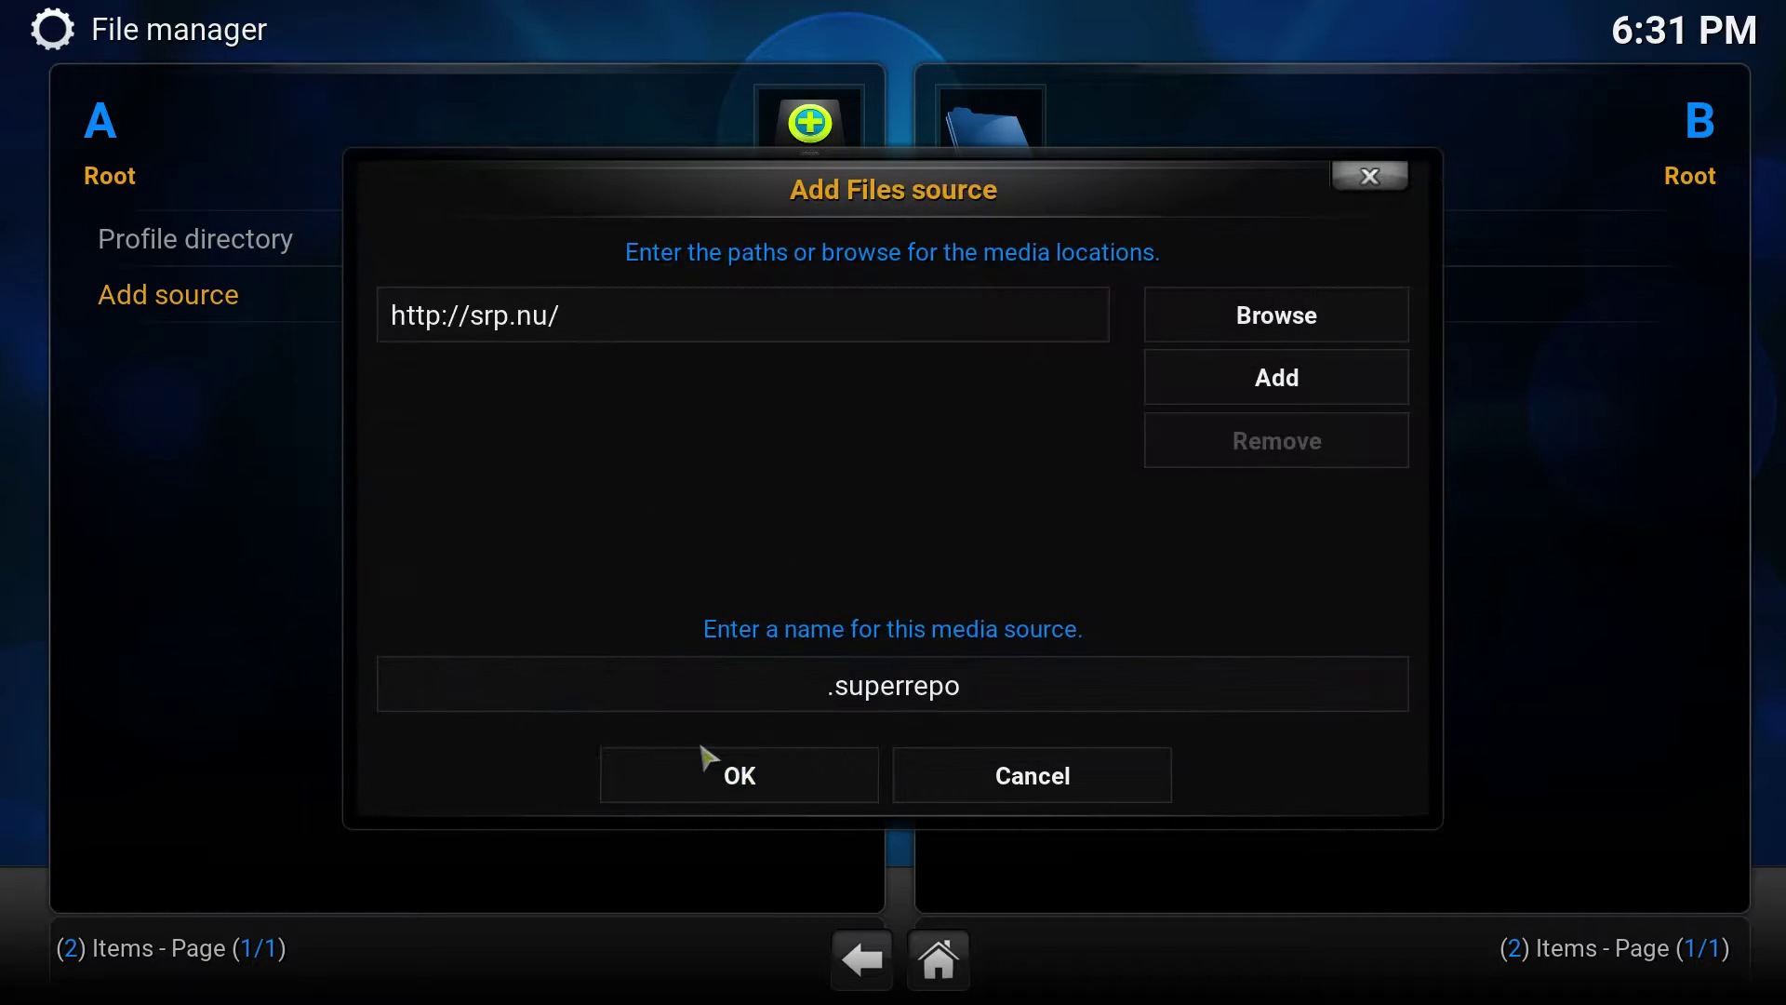
click(750, 792)
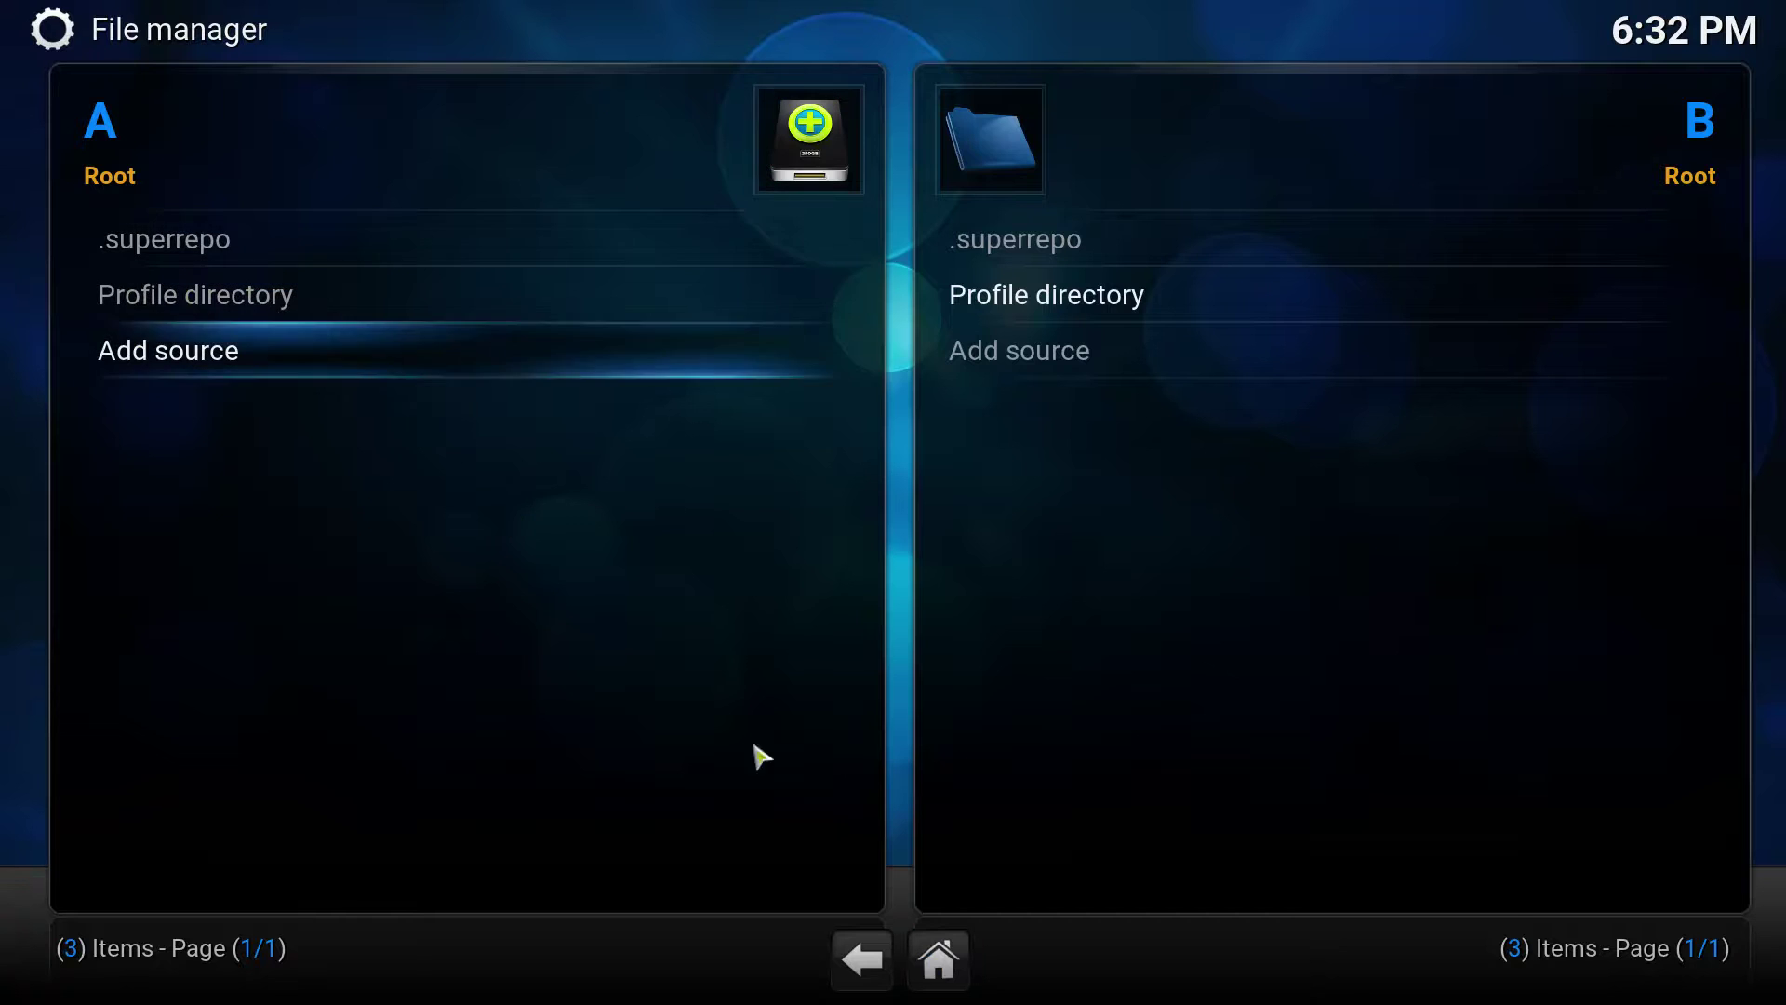
Install superrepo.kodi.isengard.all-0.7.03.zip from the .superrepo source's isengard/all folder.
click(935, 961)
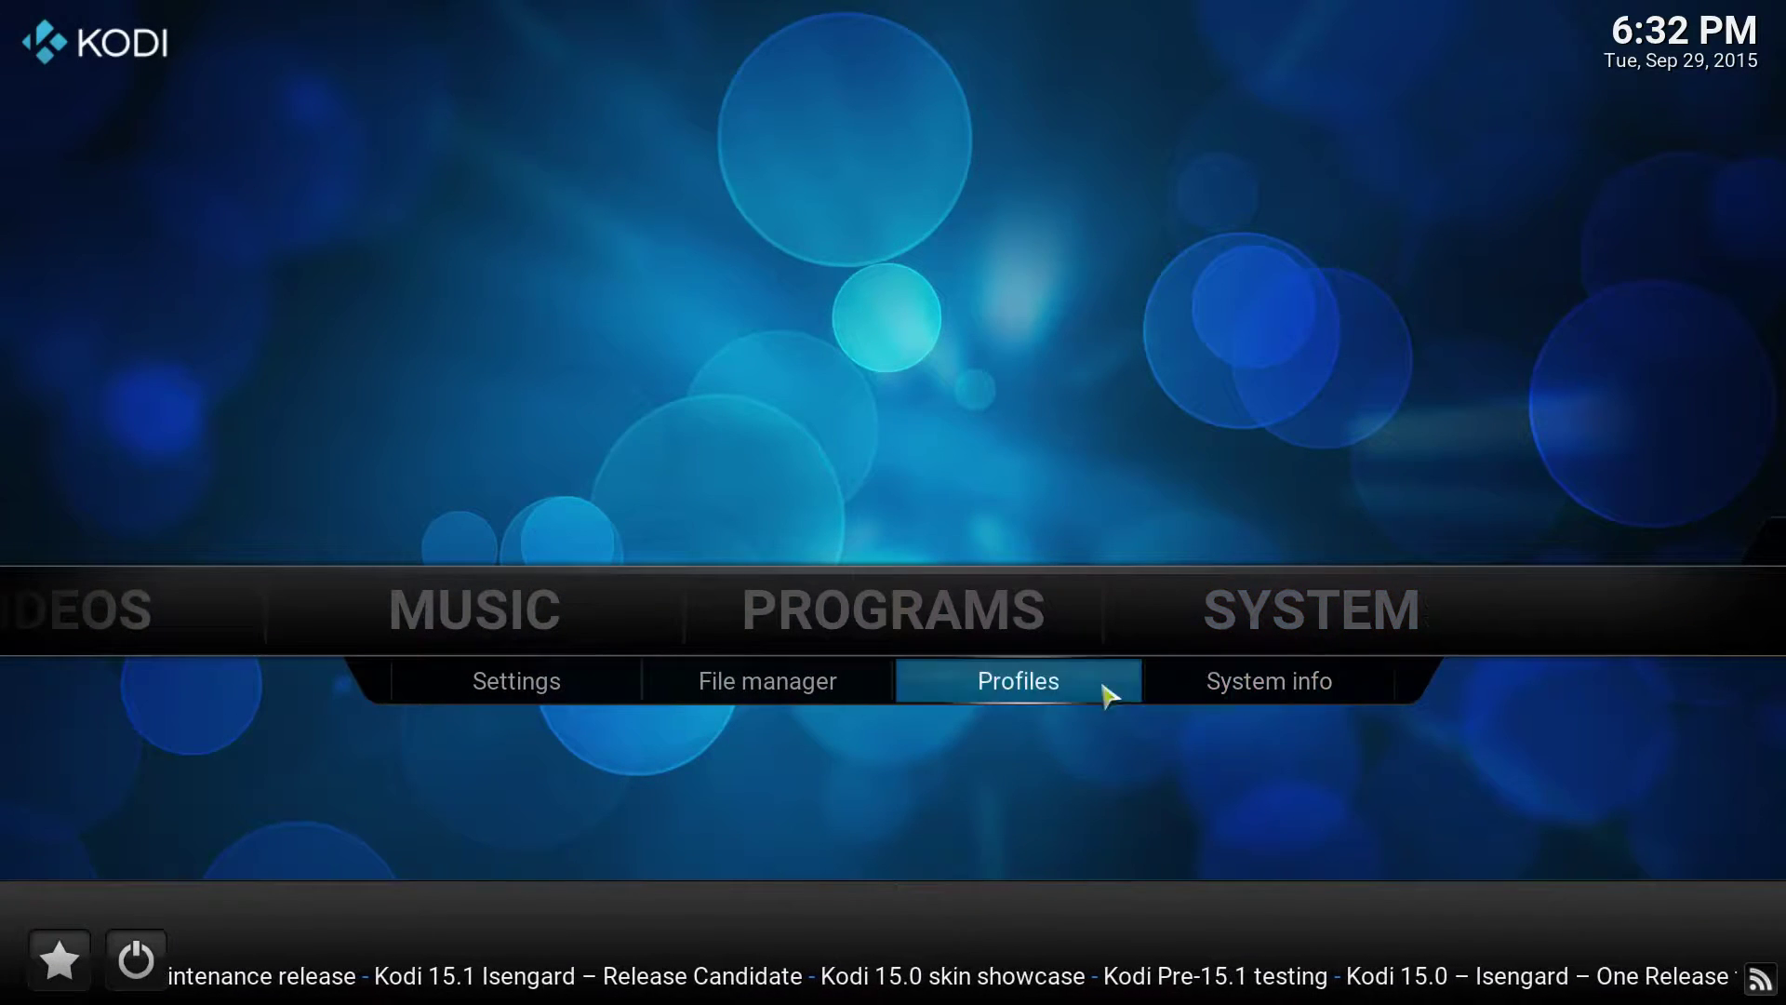
click(530, 682)
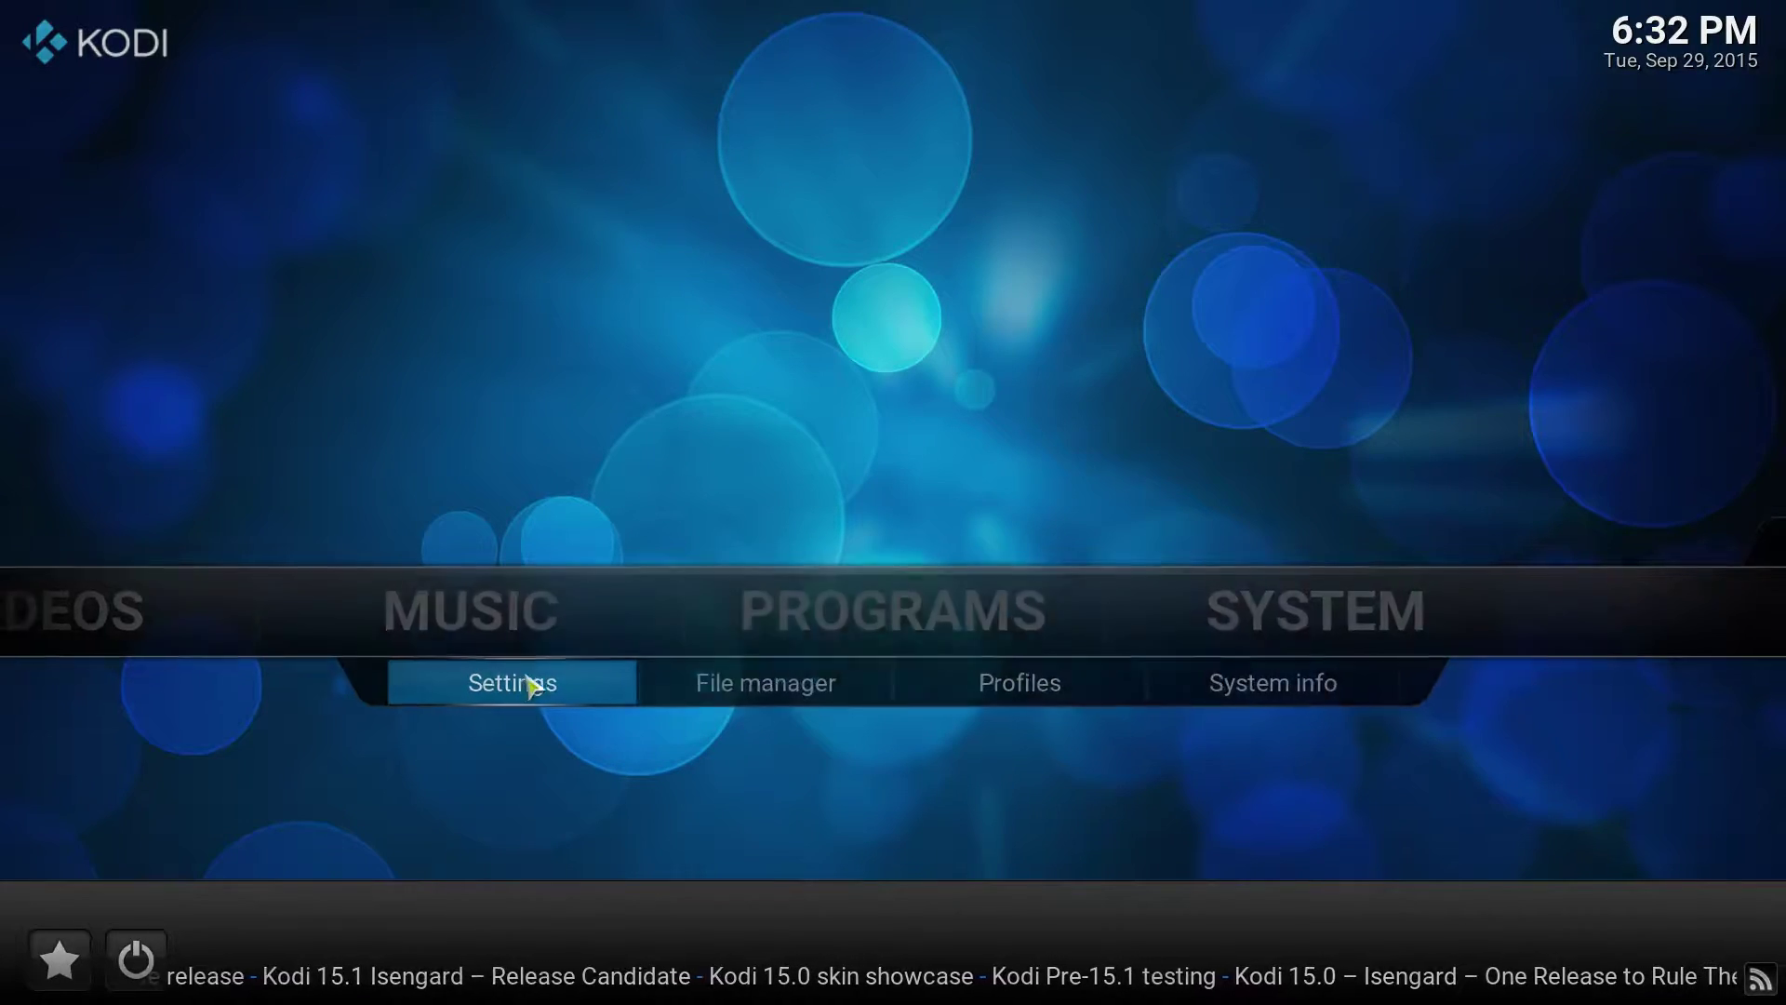
click(437, 647)
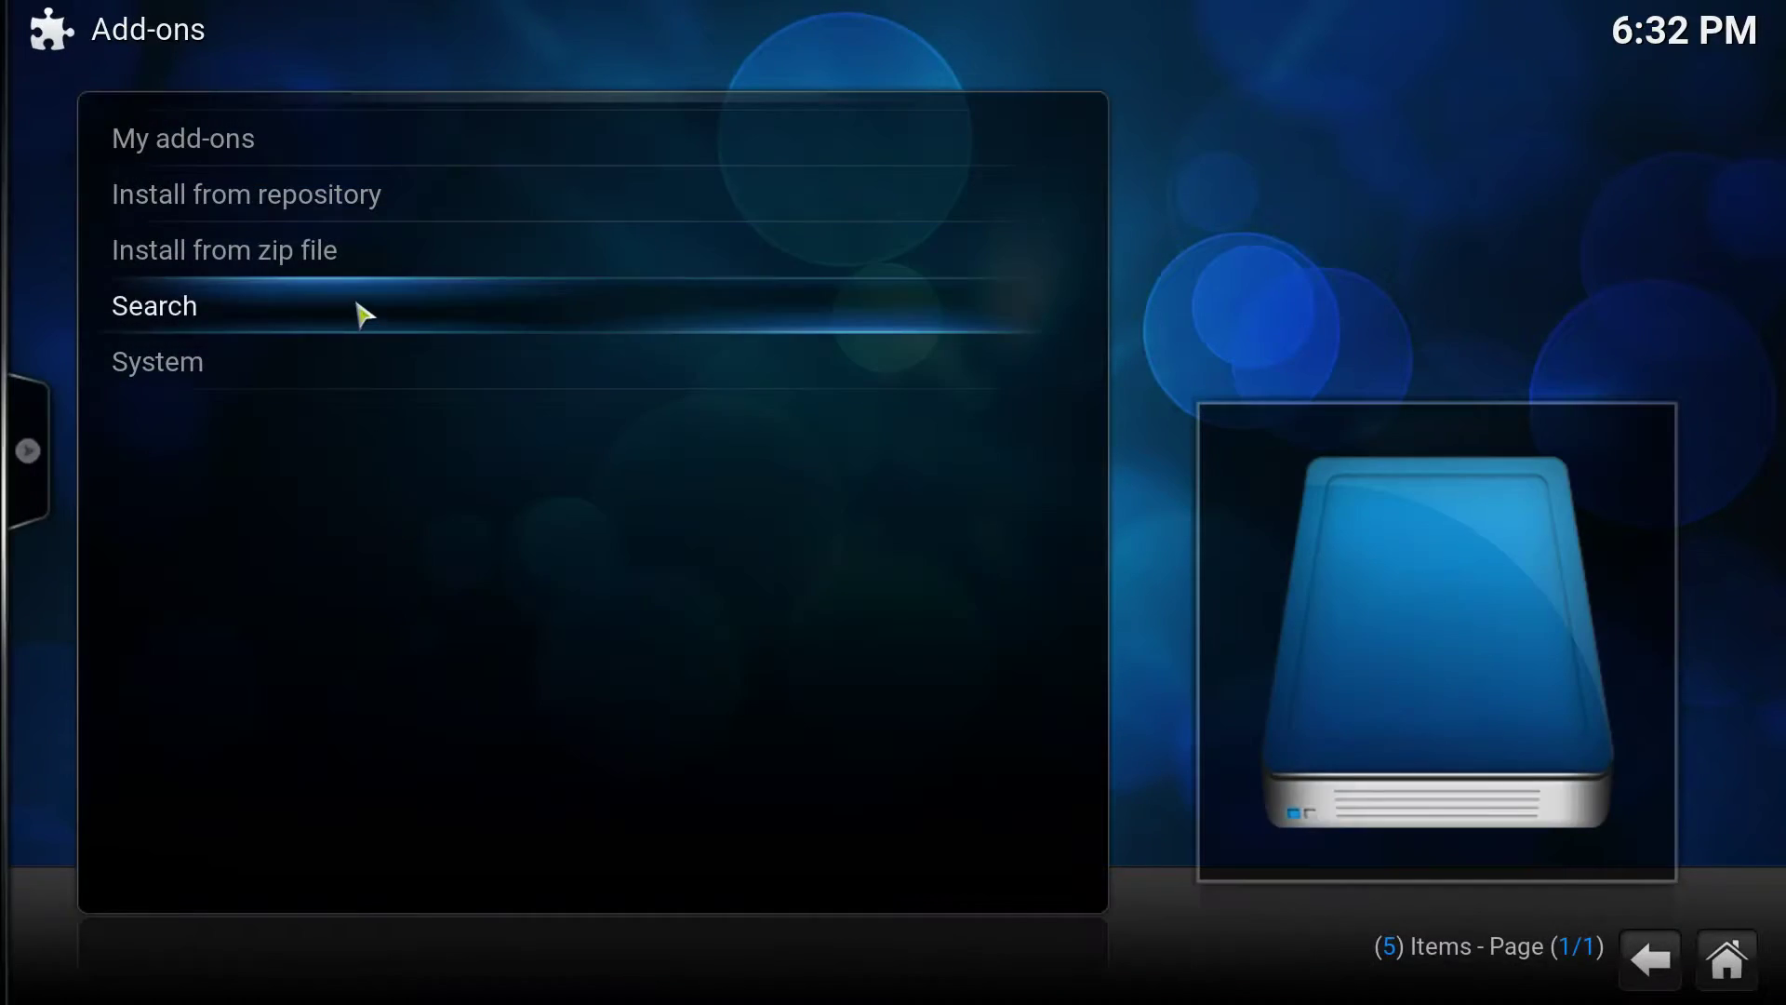
click(357, 266)
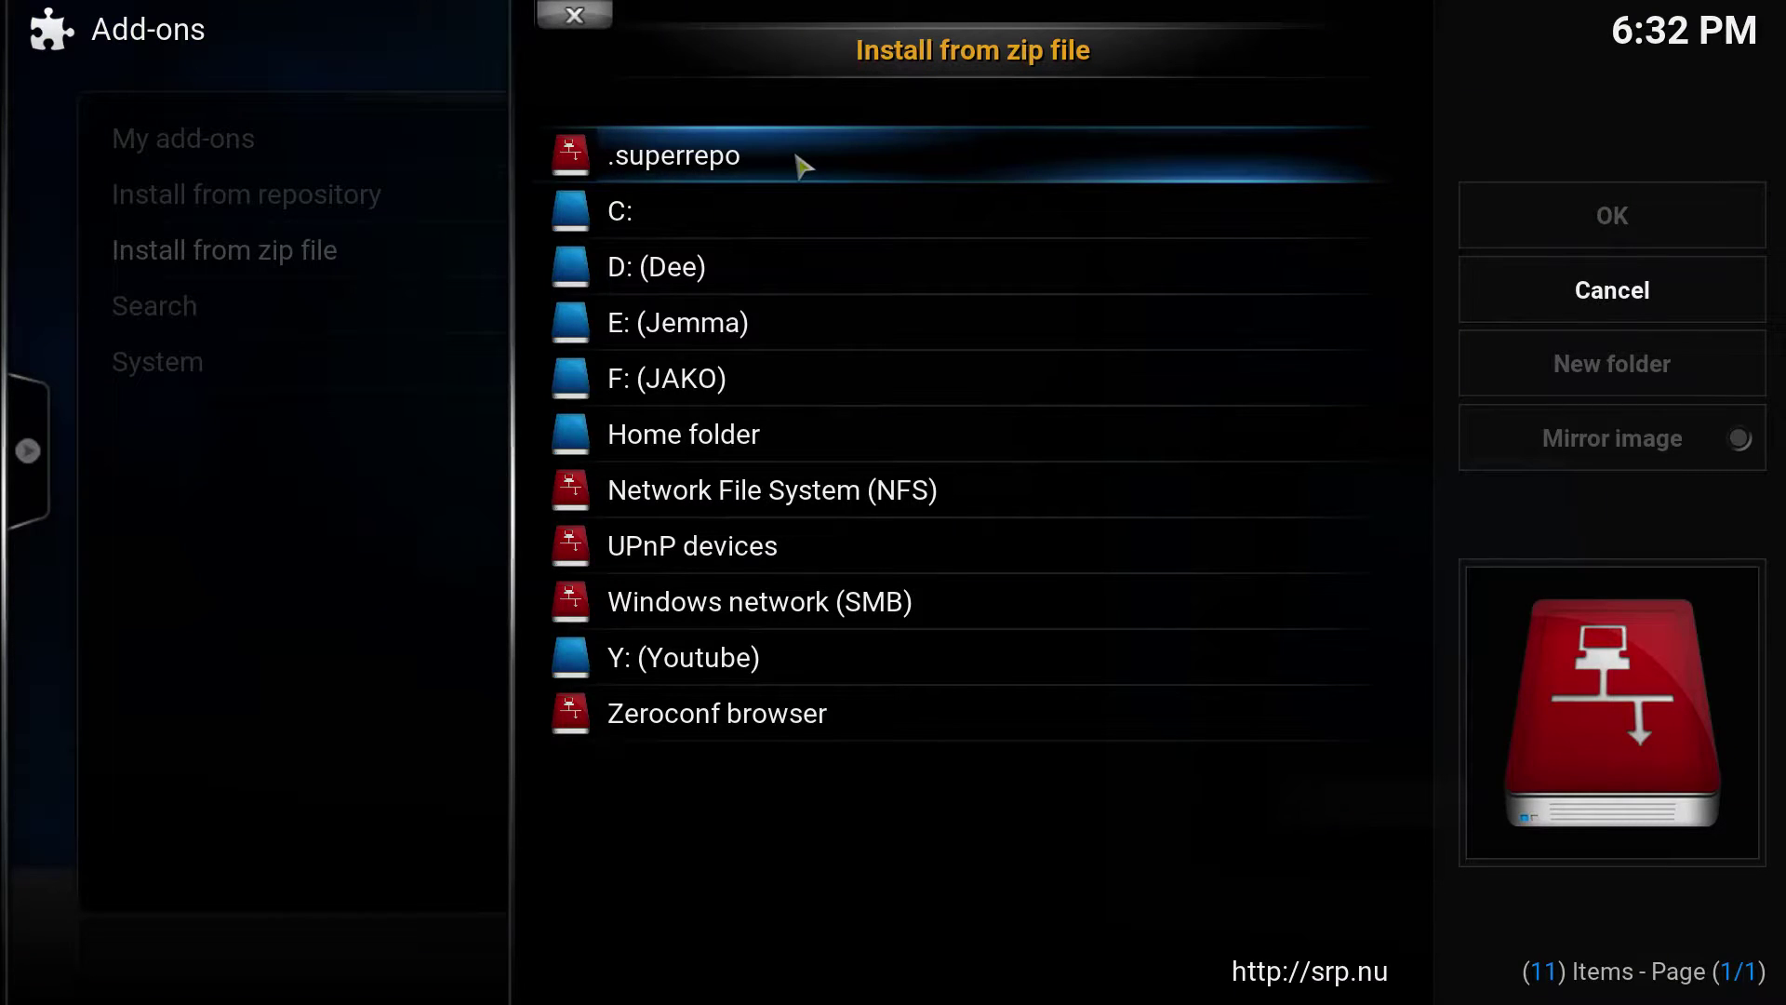
click(802, 167)
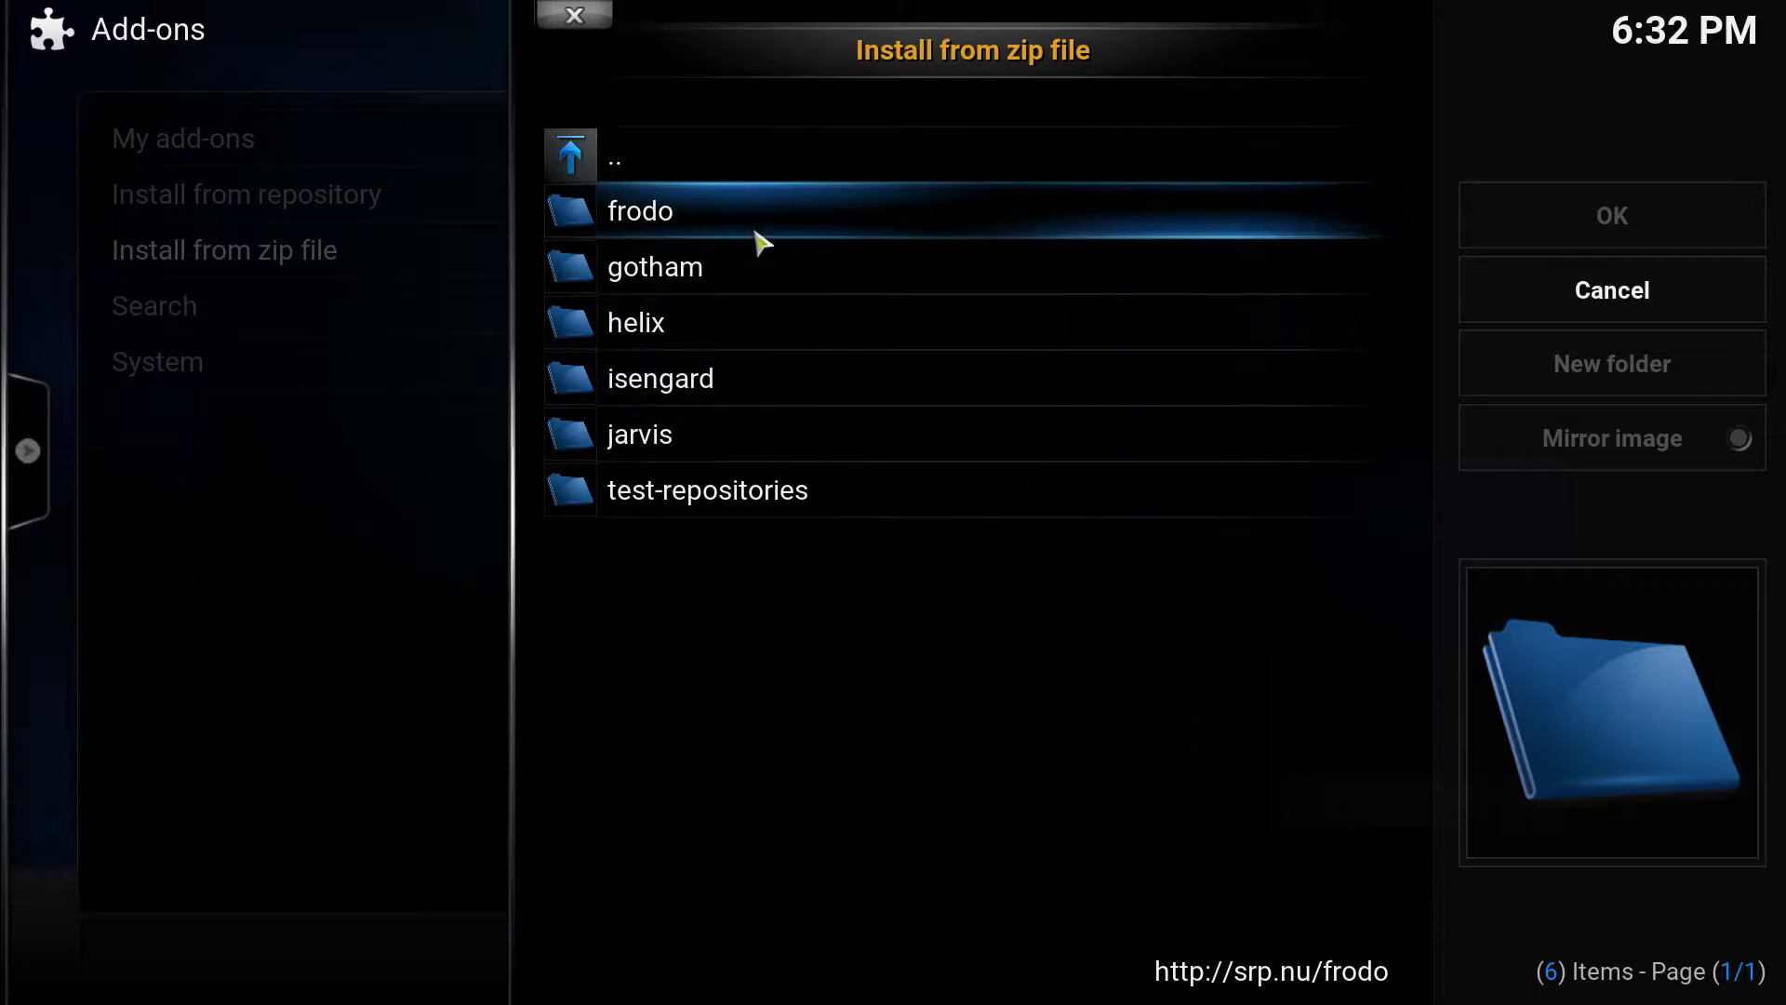
click(744, 388)
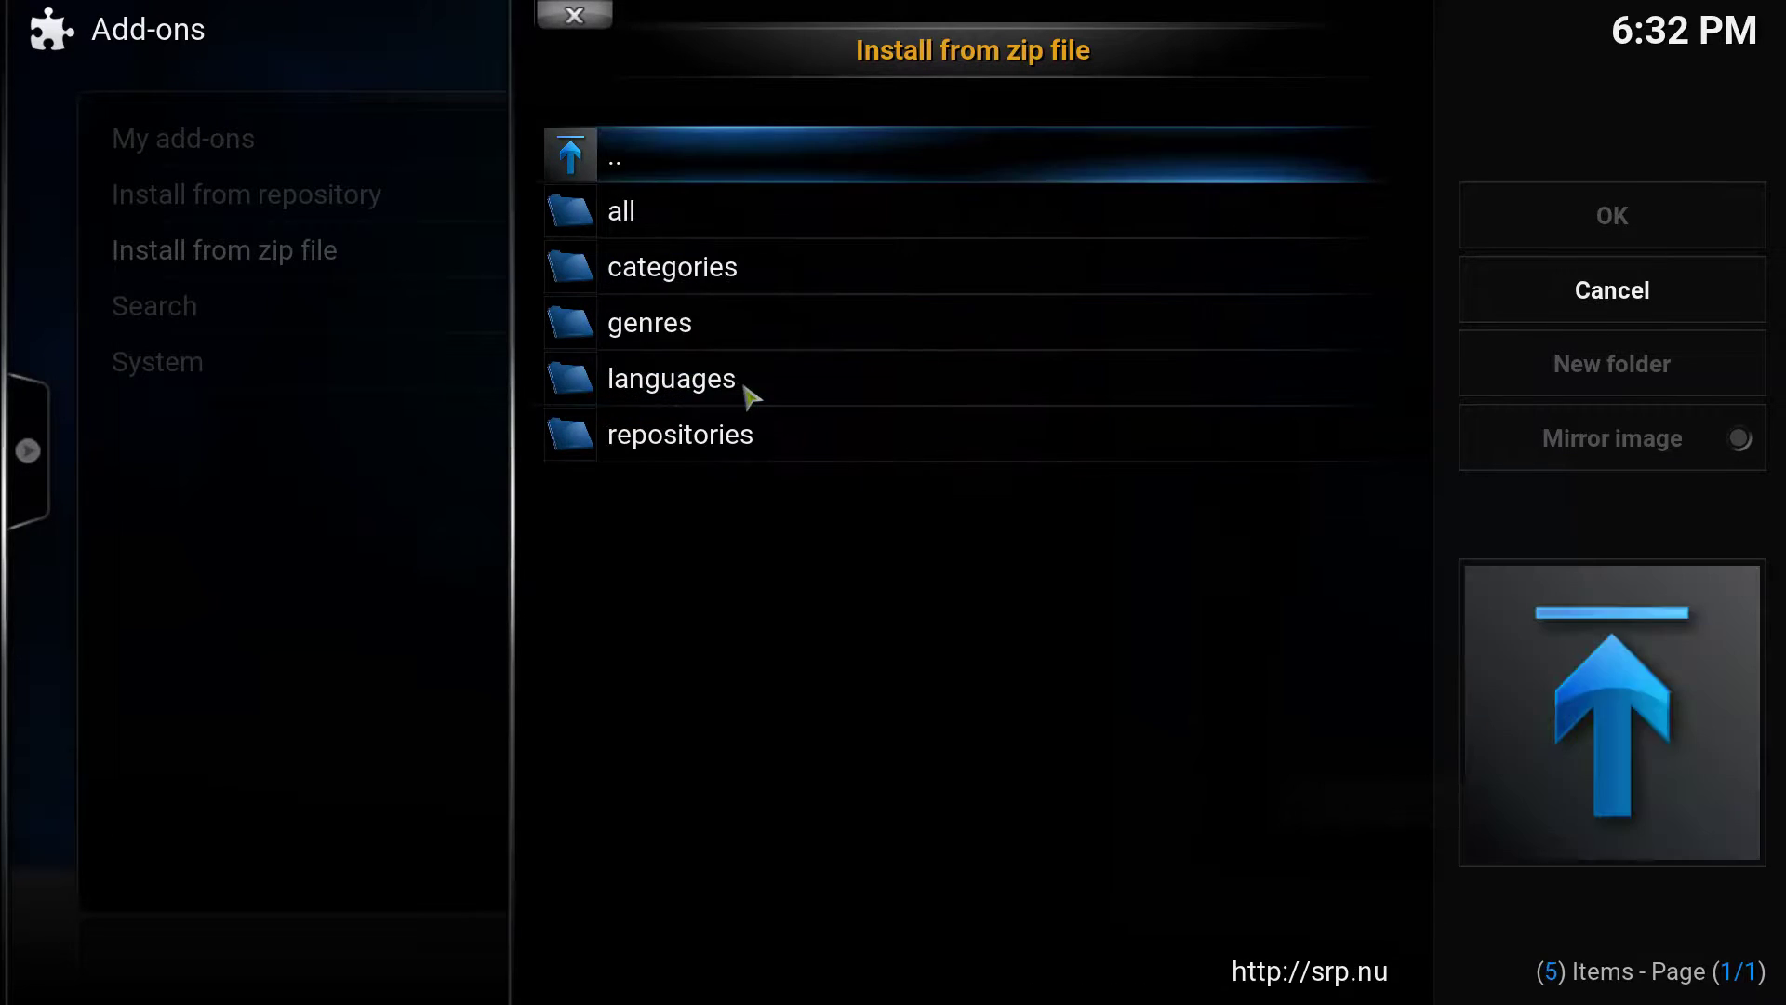
click(723, 223)
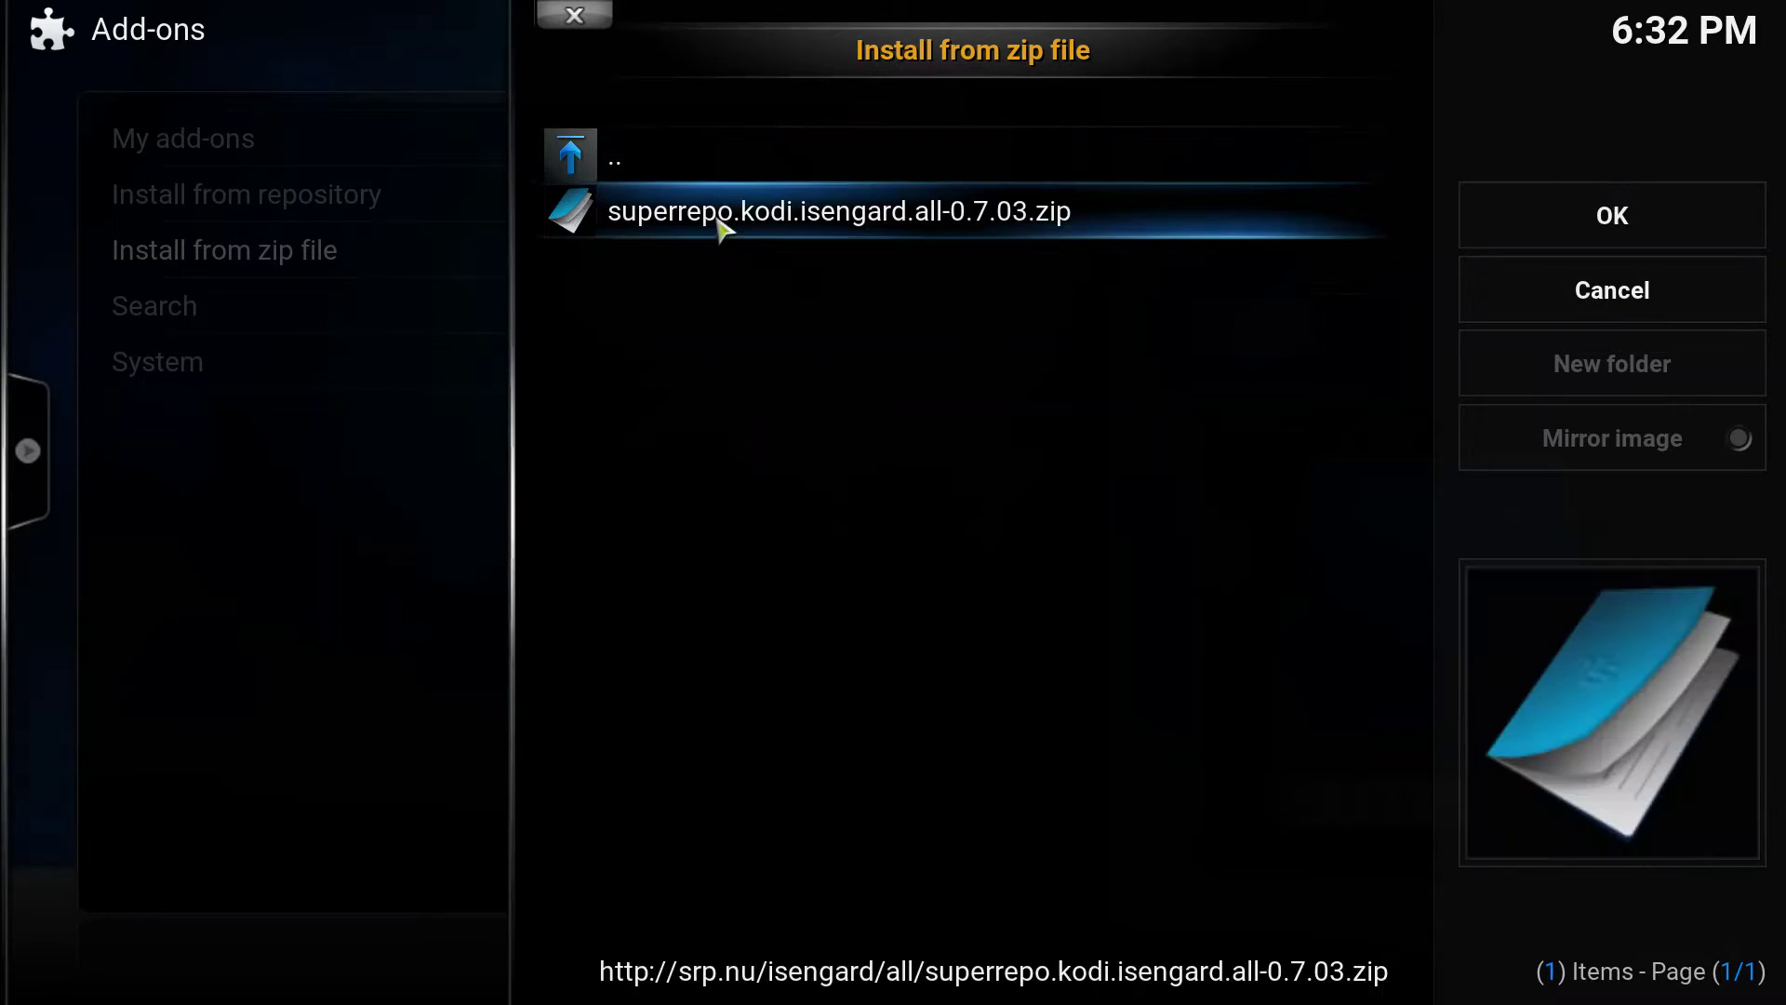
click(831, 231)
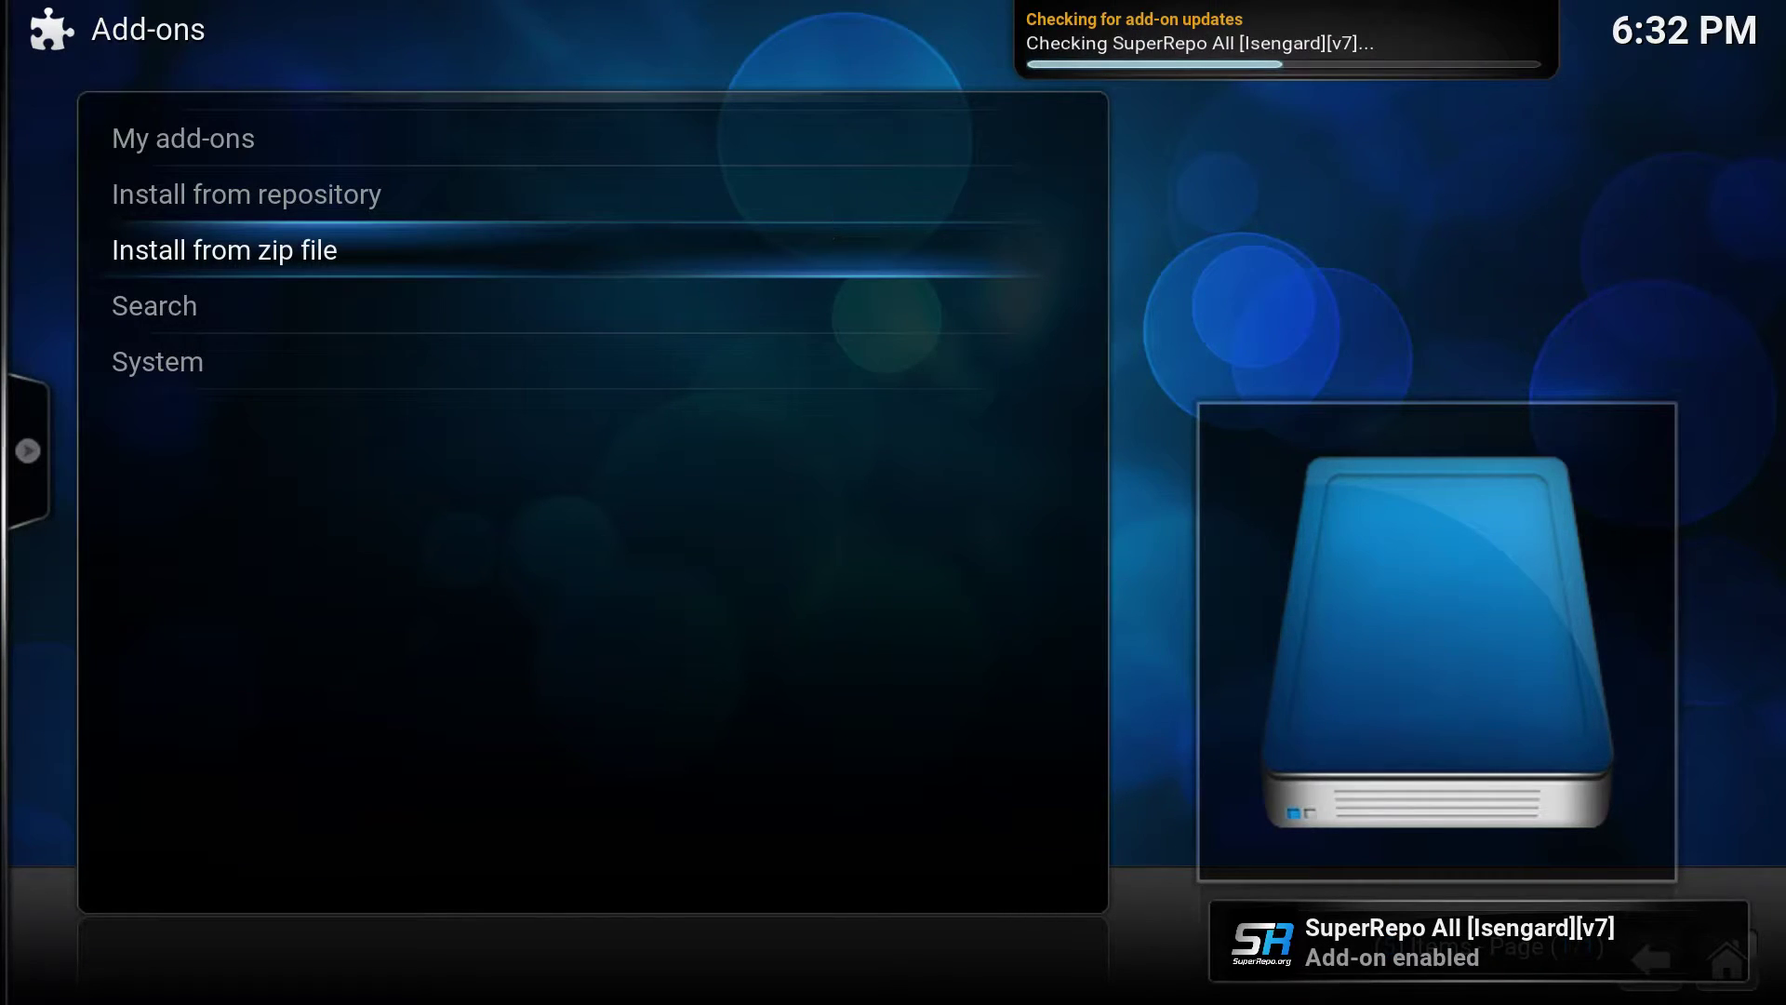
Browse .superrepo's isengard categories again, then close the zip browser back to Add-ons.
click(759, 269)
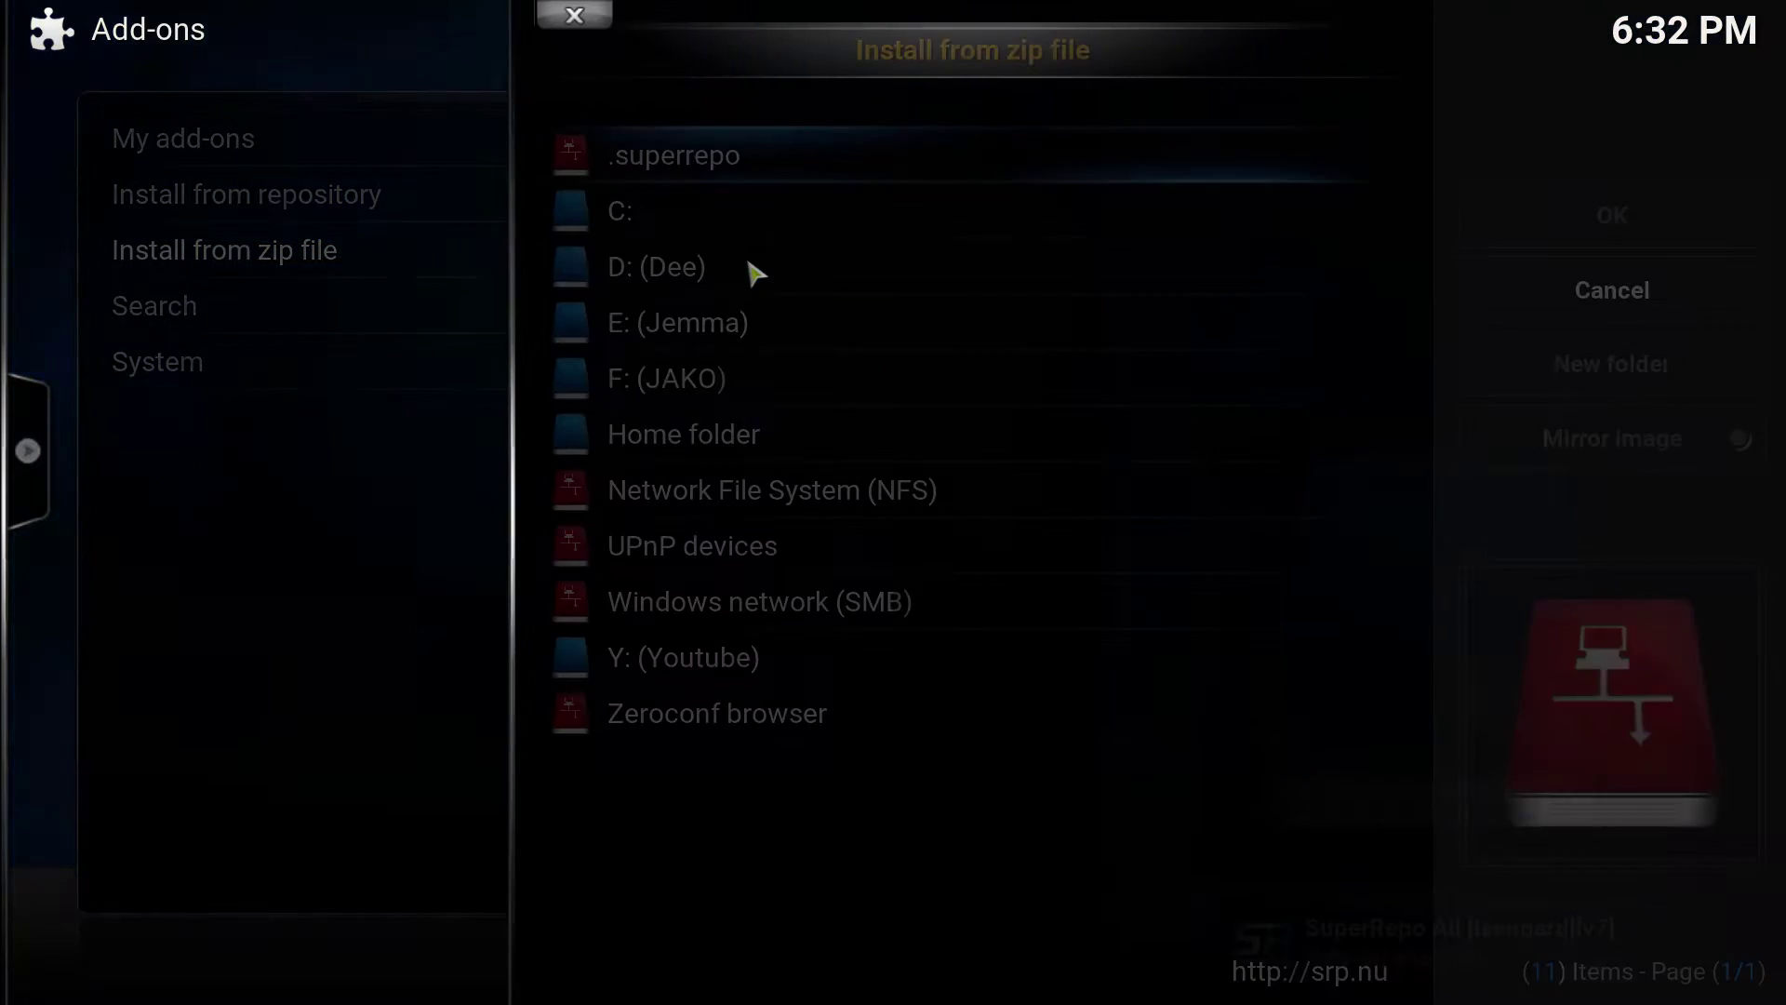
click(758, 156)
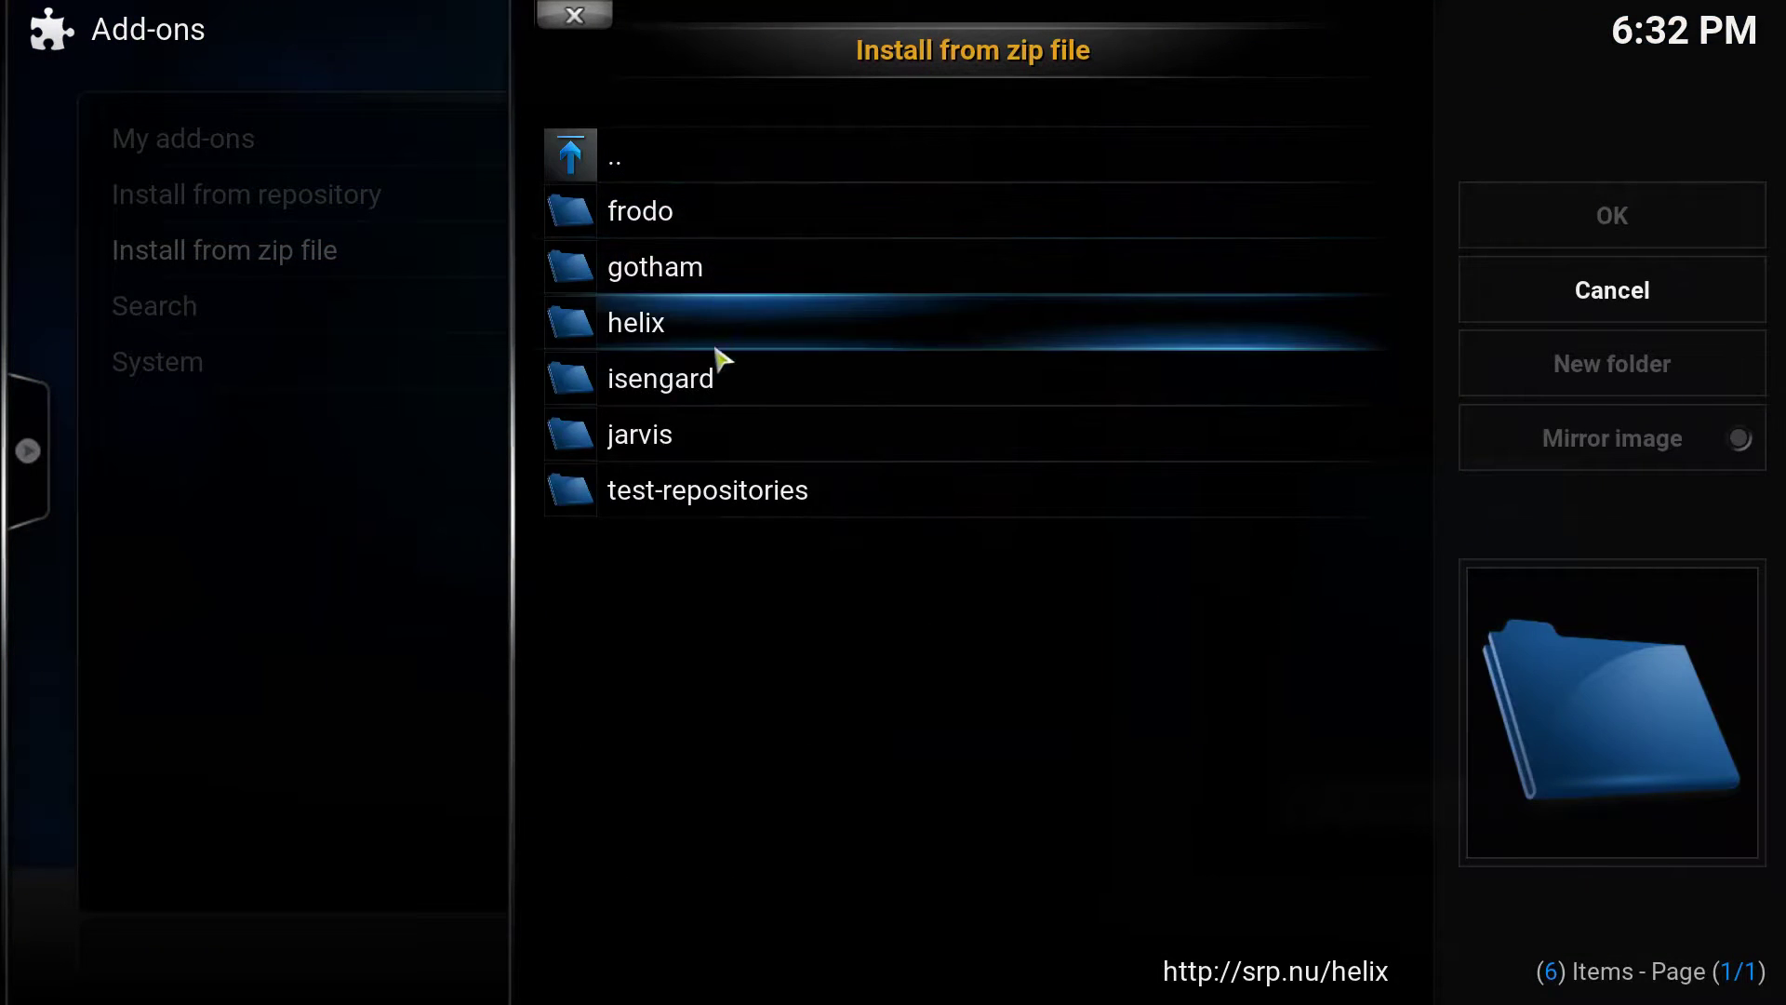
click(721, 377)
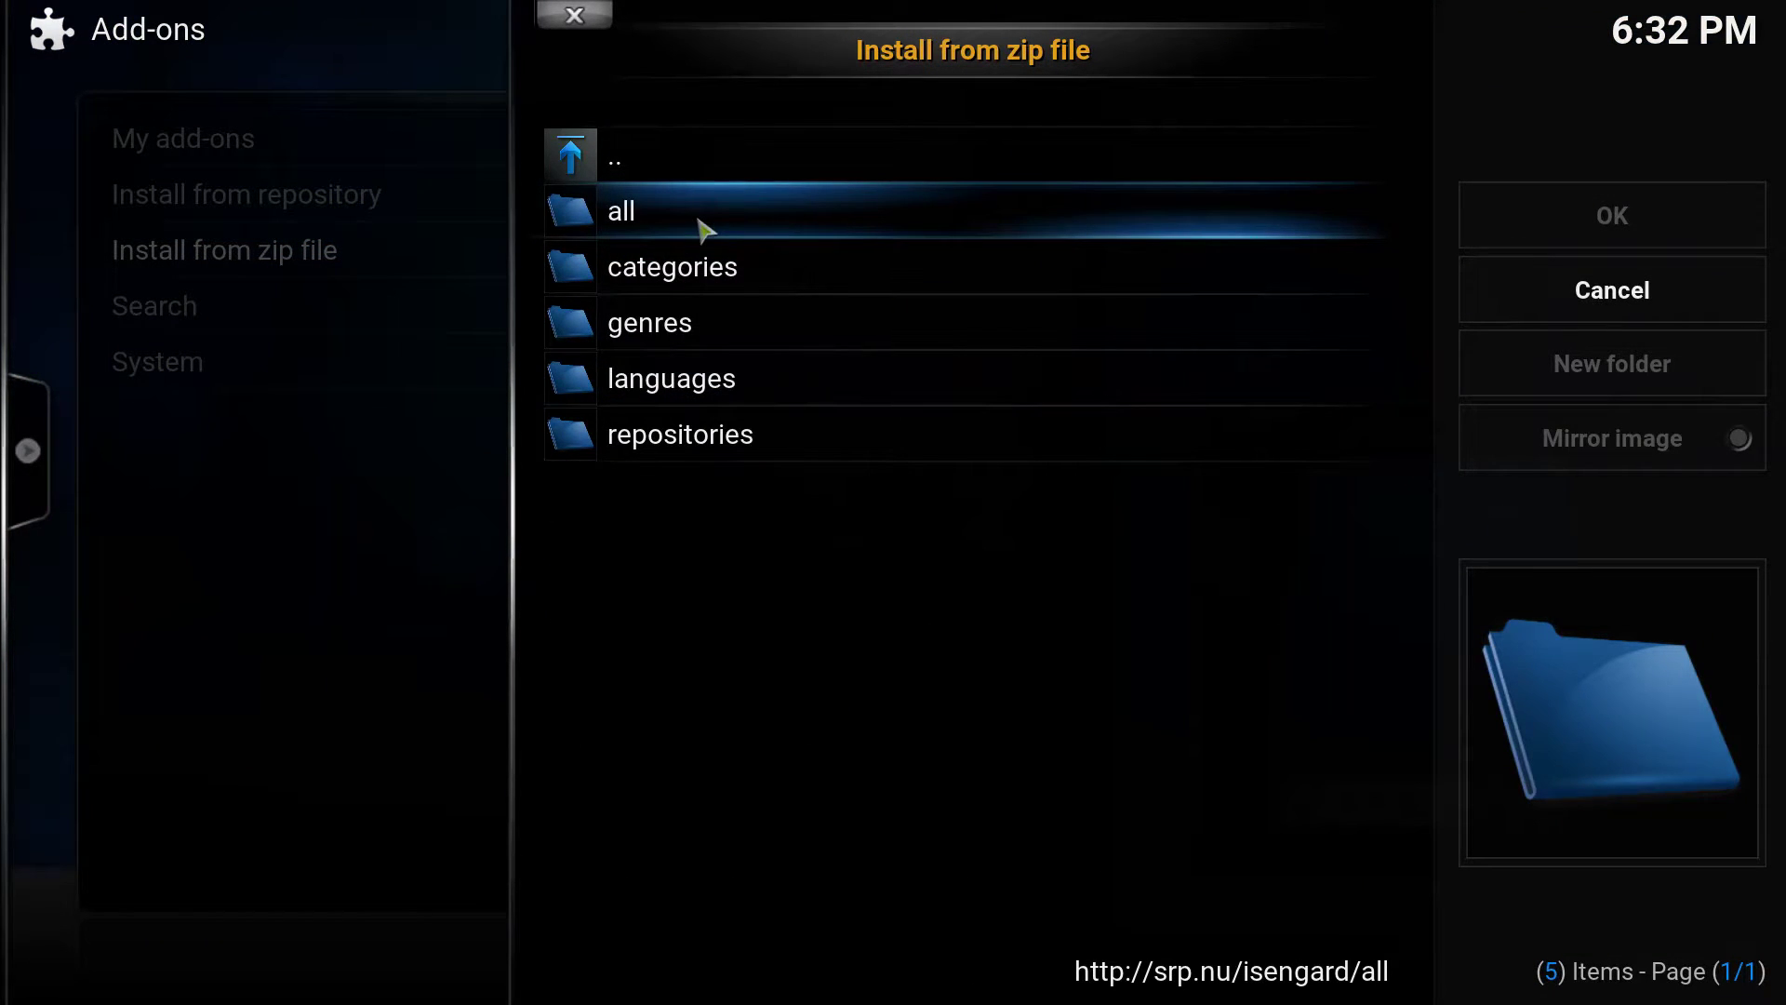
click(721, 268)
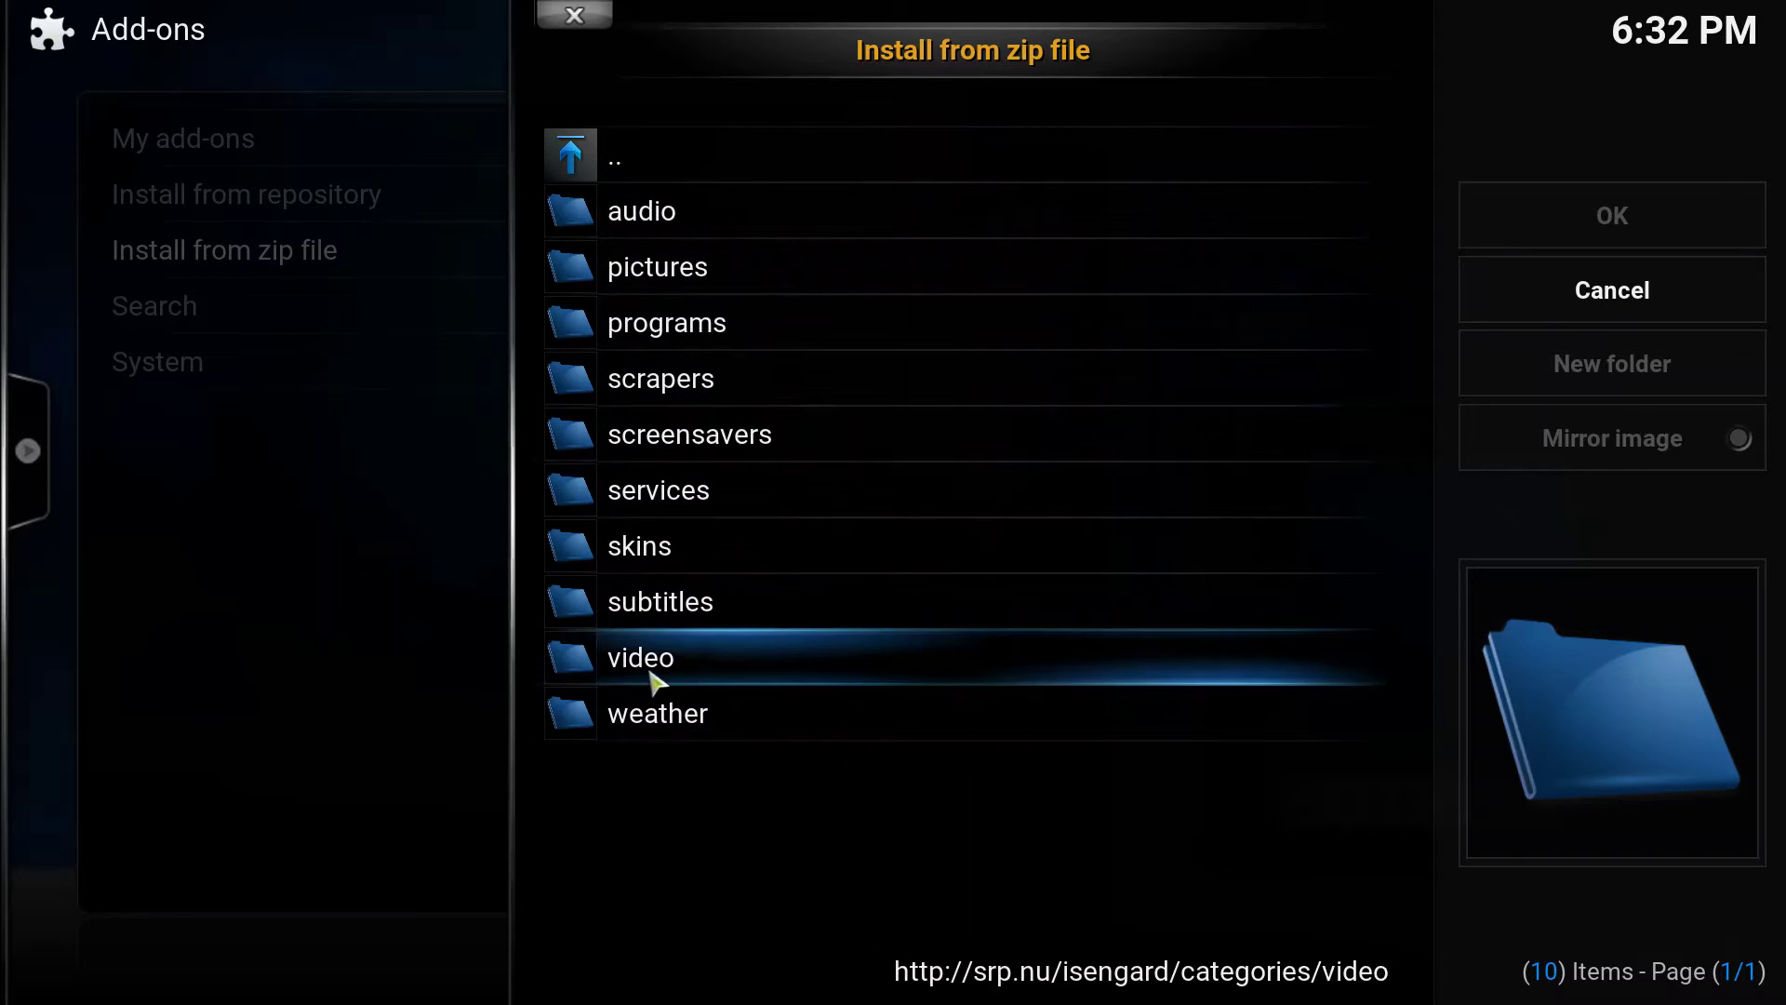
click(669, 149)
right_click(698, 167)
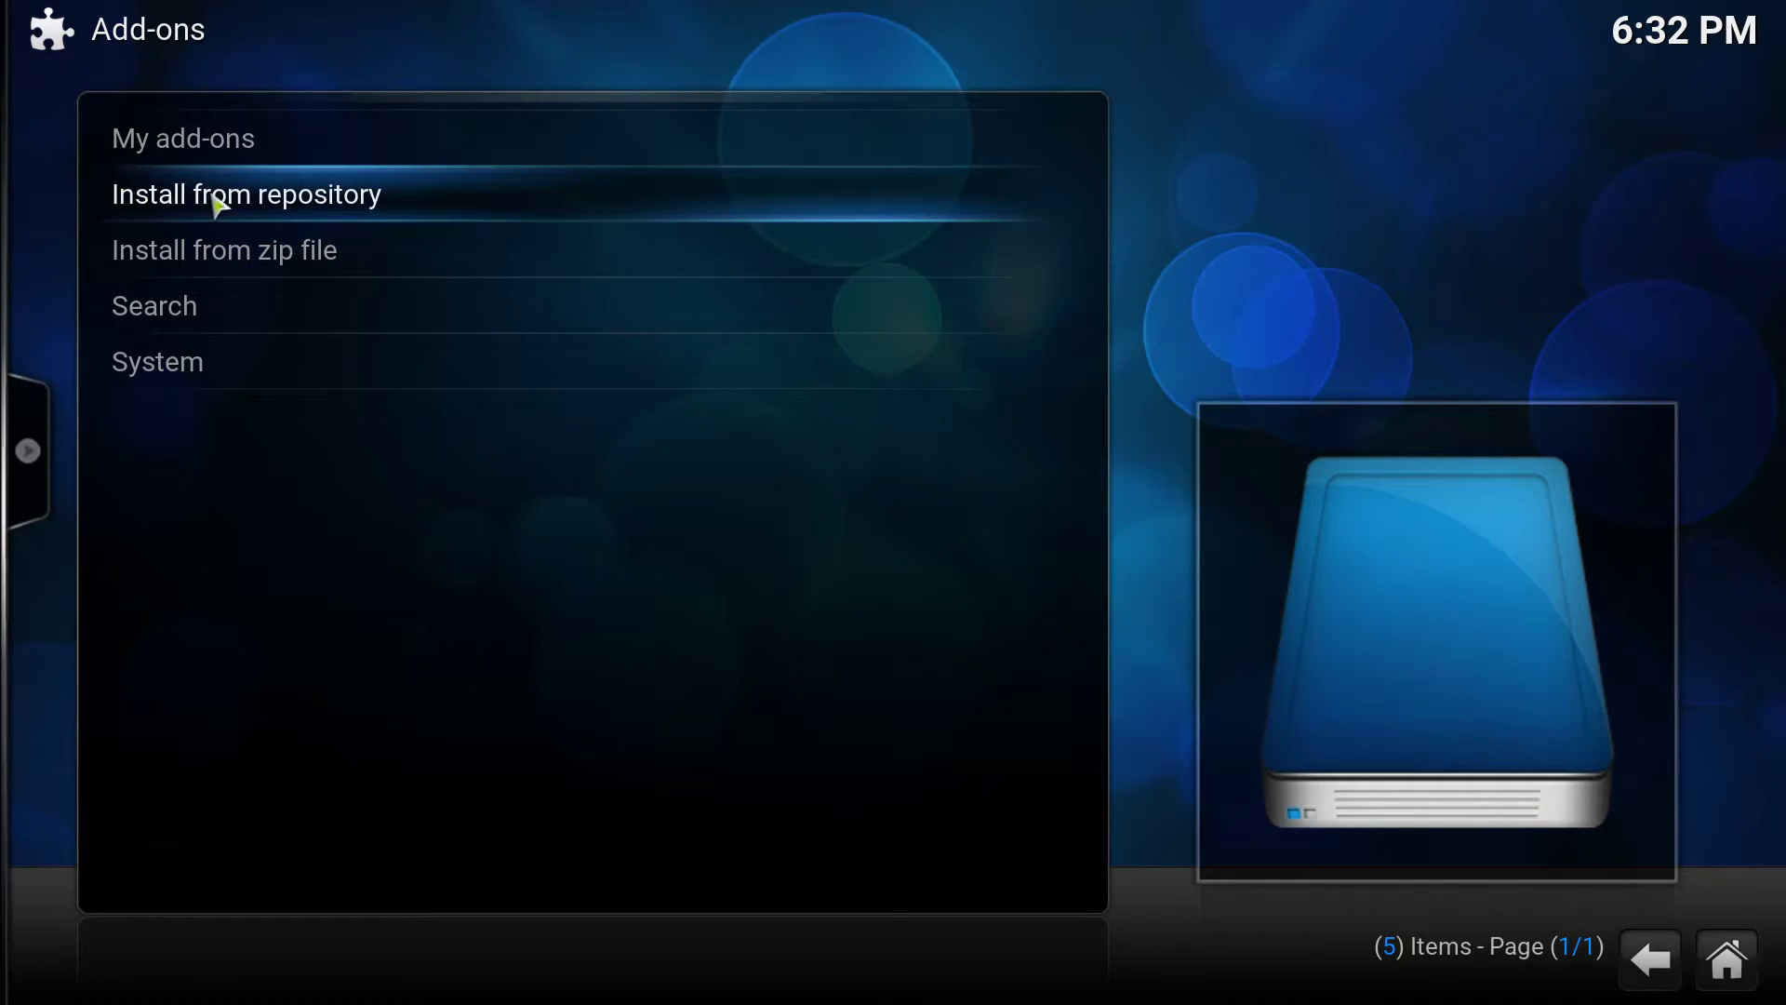
Install the Genesis add-on from SuperRepo All's Video add-ons category.
click(418, 197)
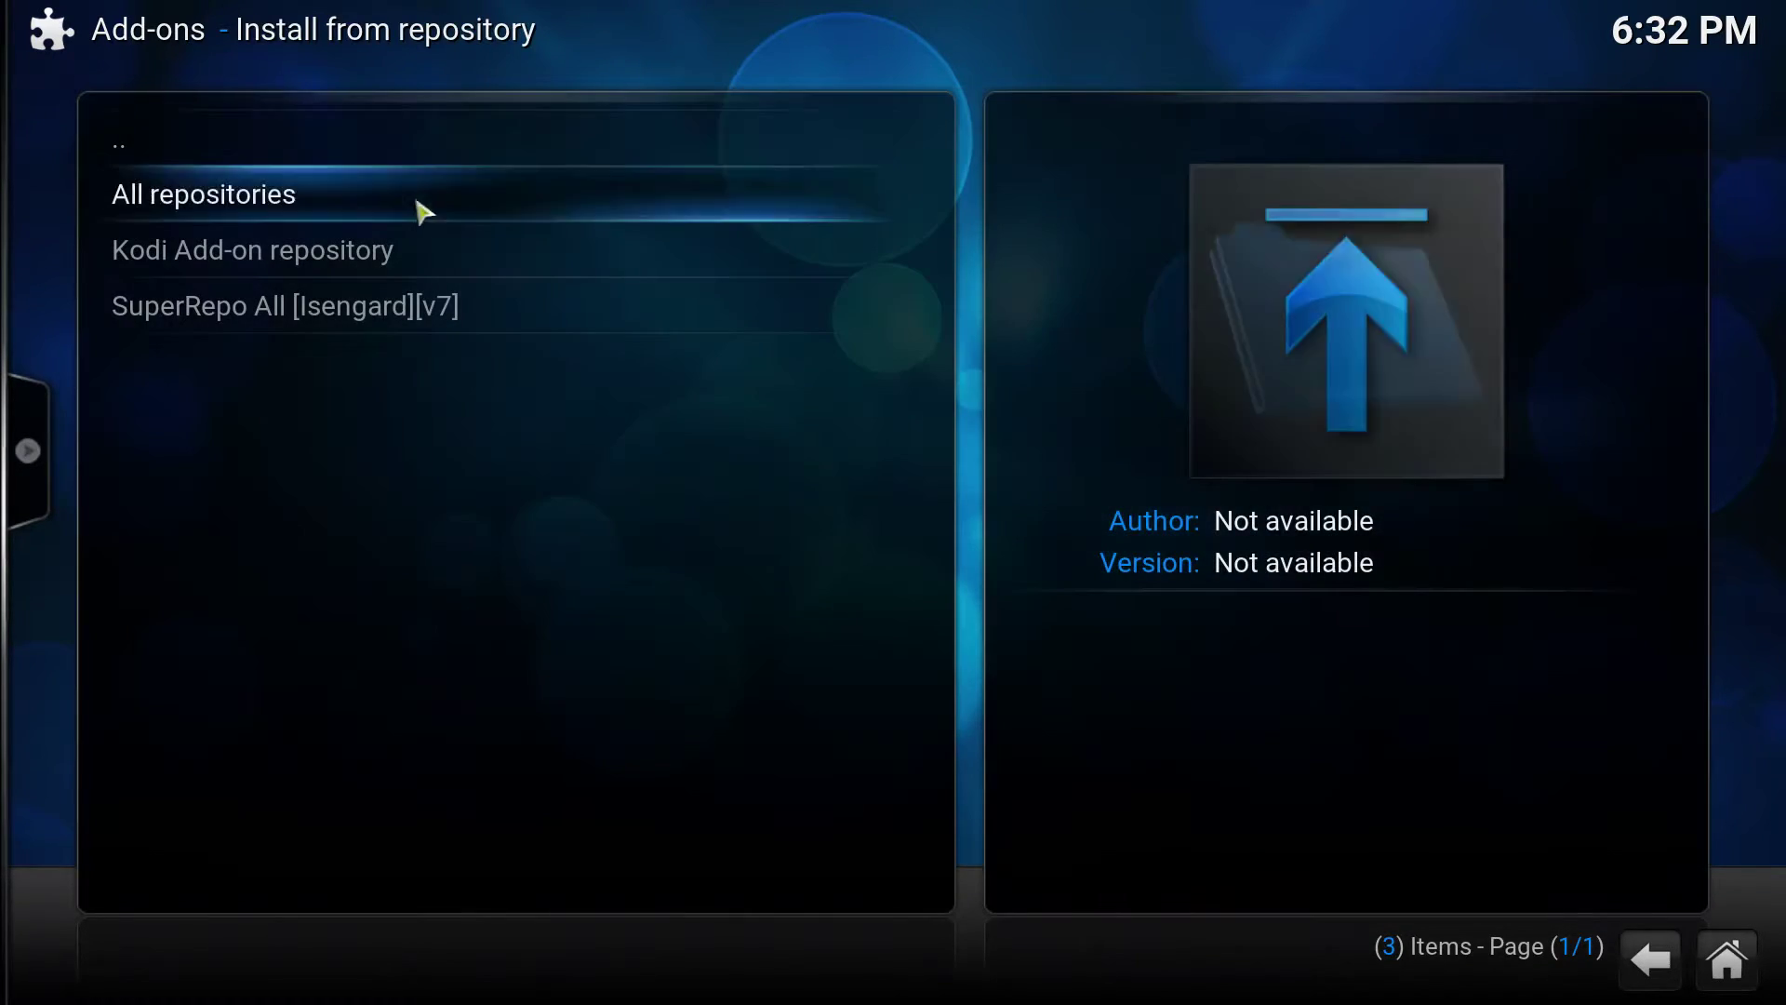
click(449, 310)
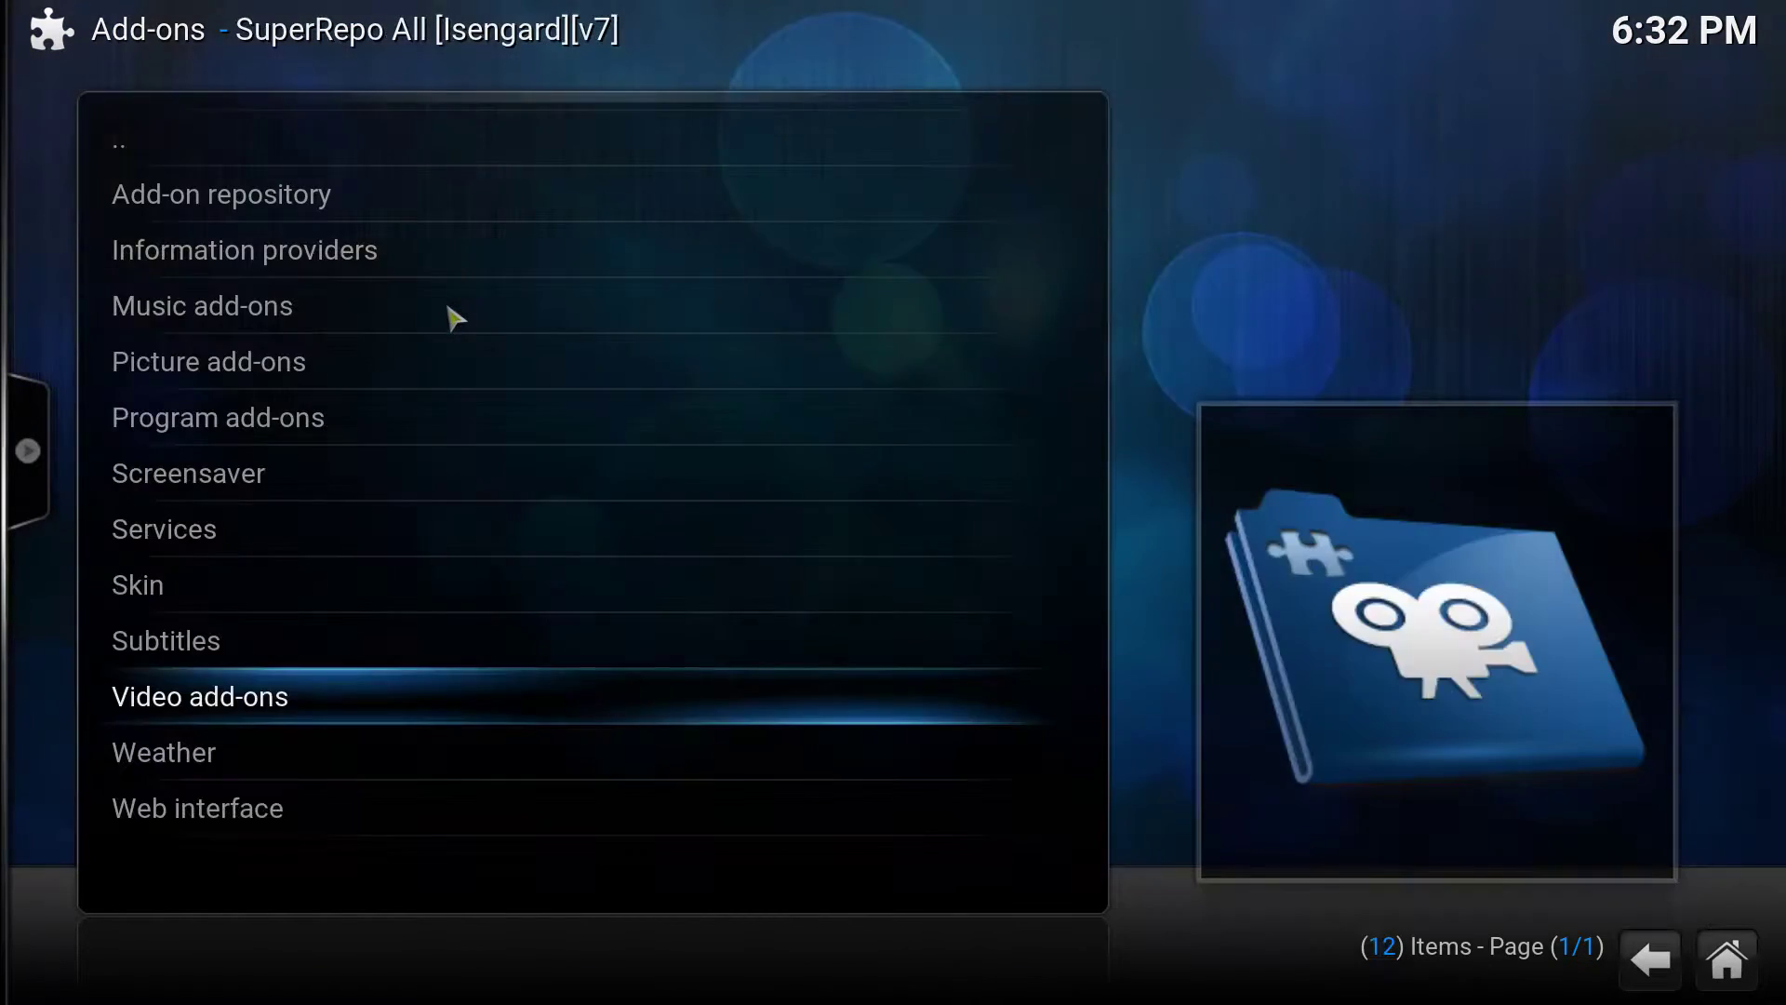
click(375, 714)
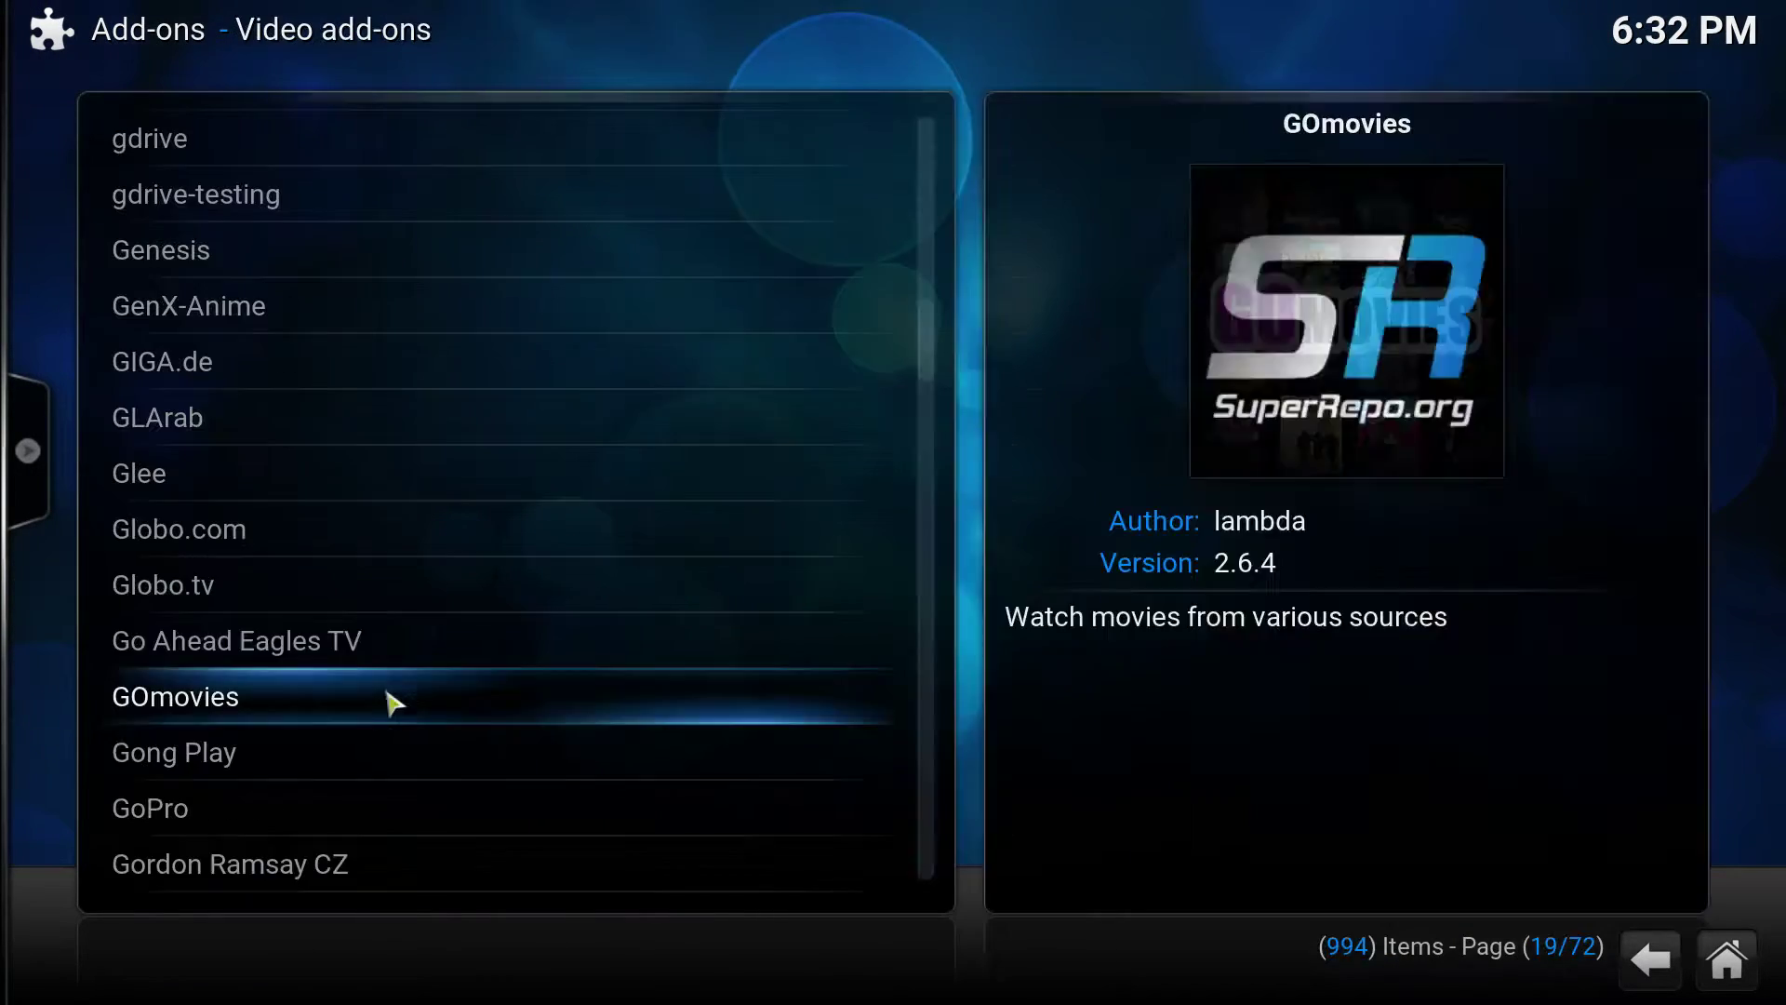
scroll(419, 626, up, 6)
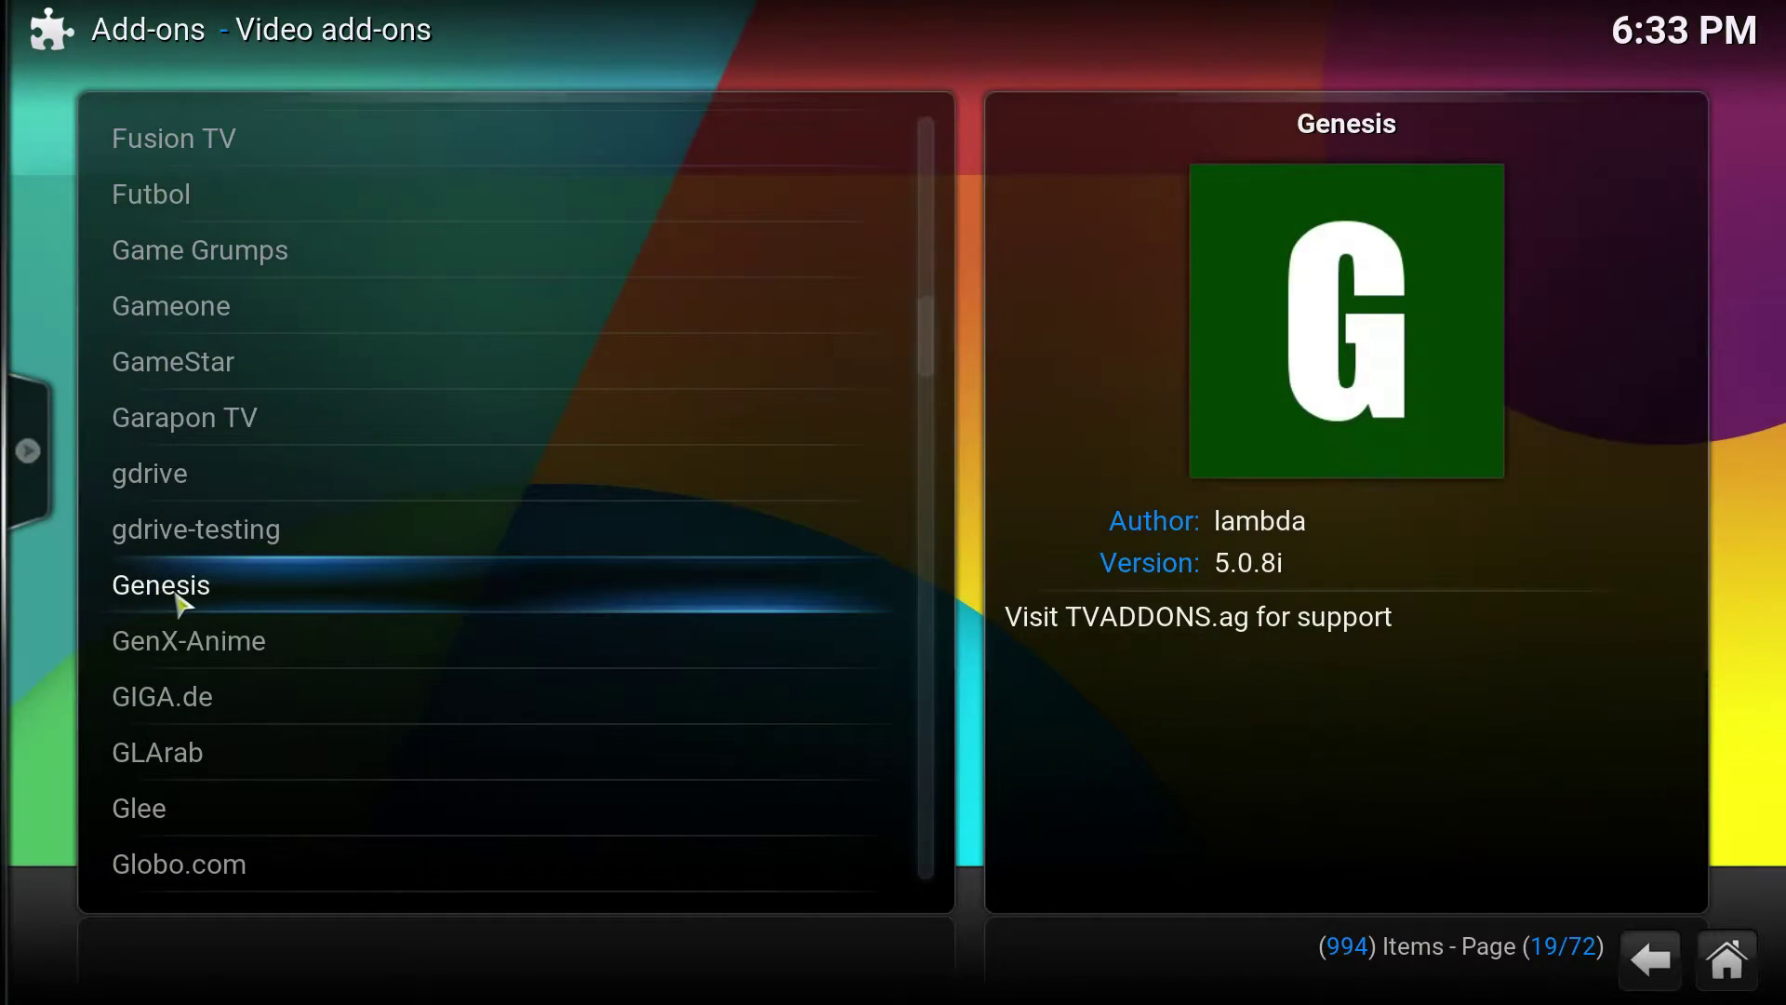
click(450, 598)
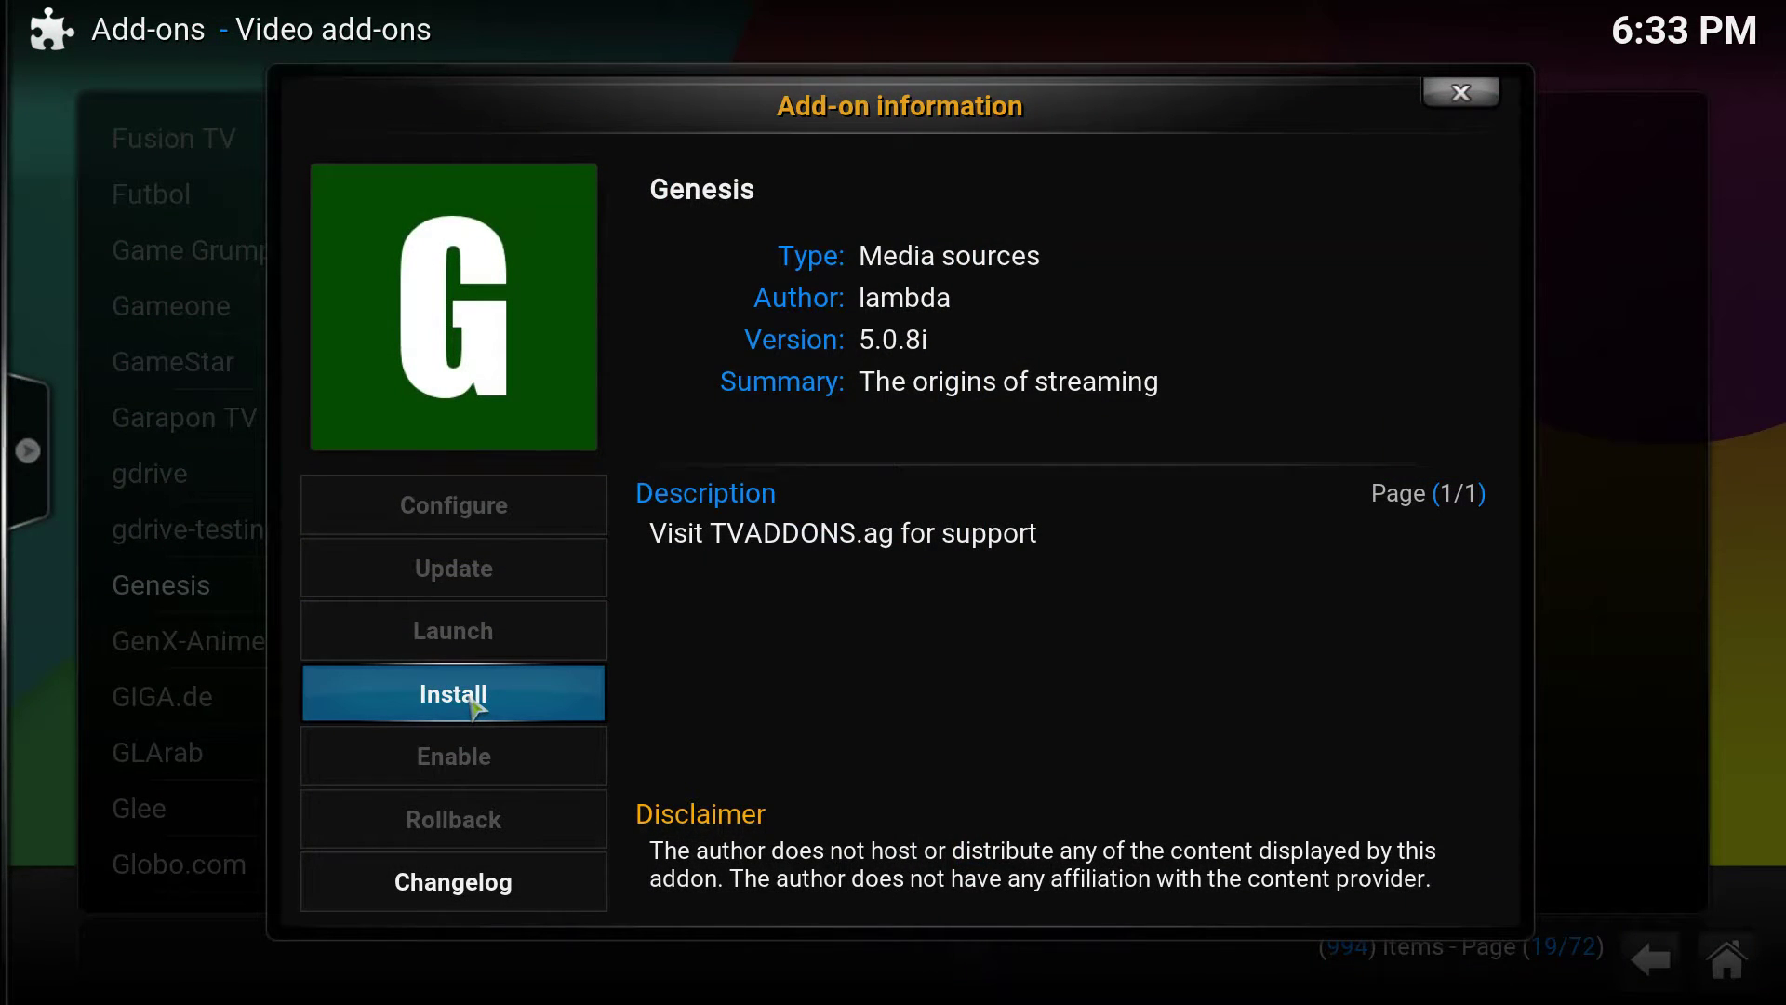
click(475, 709)
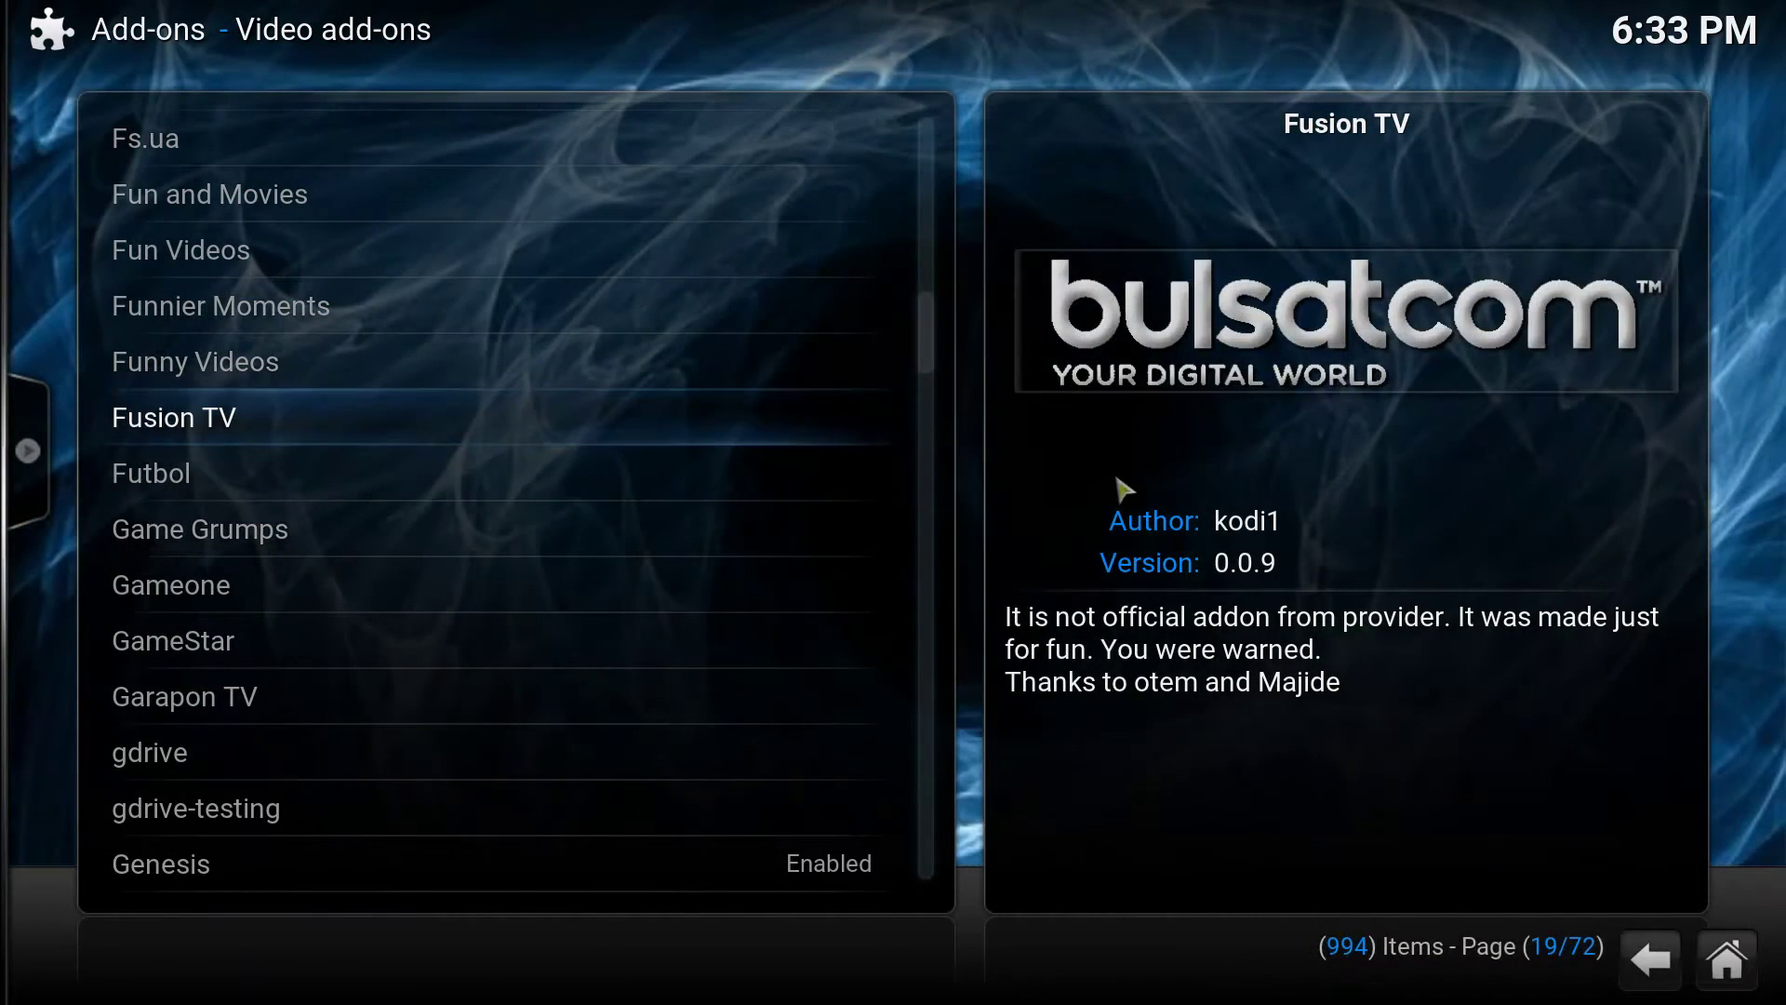
Launch Genesis from the video add-ons and list its Most Popular TV shows.
click(1723, 967)
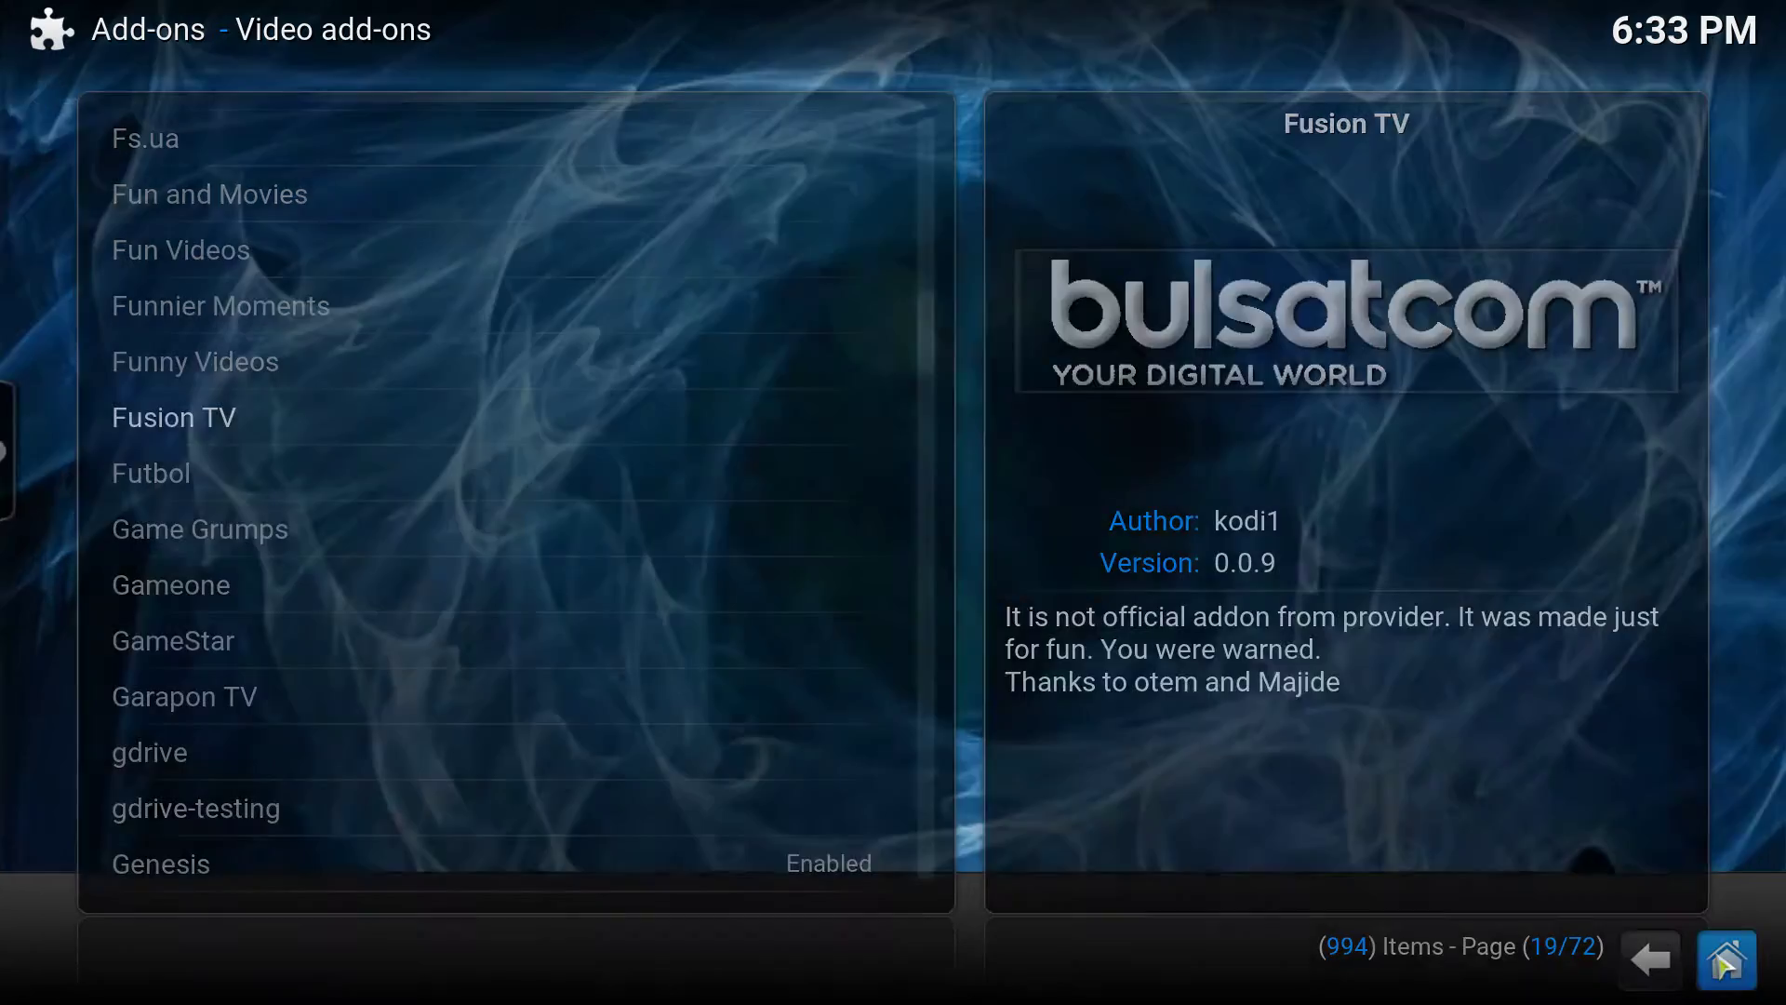
mouse_move(908, 630)
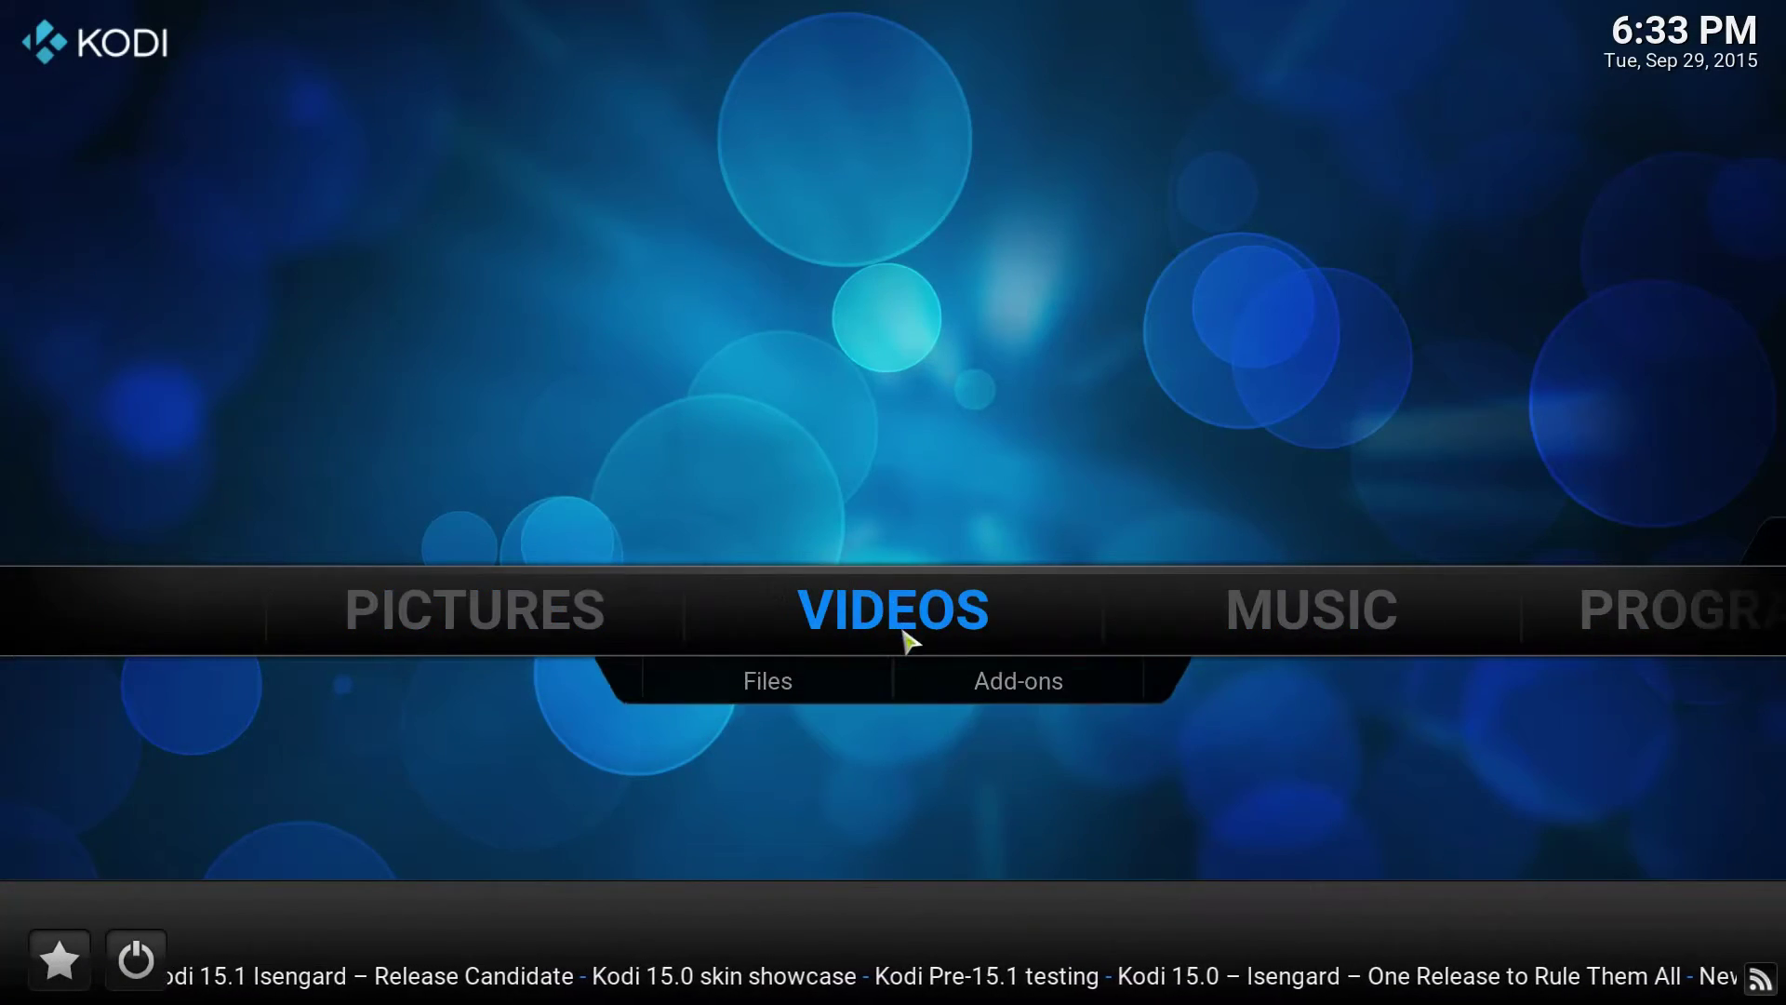
click(985, 689)
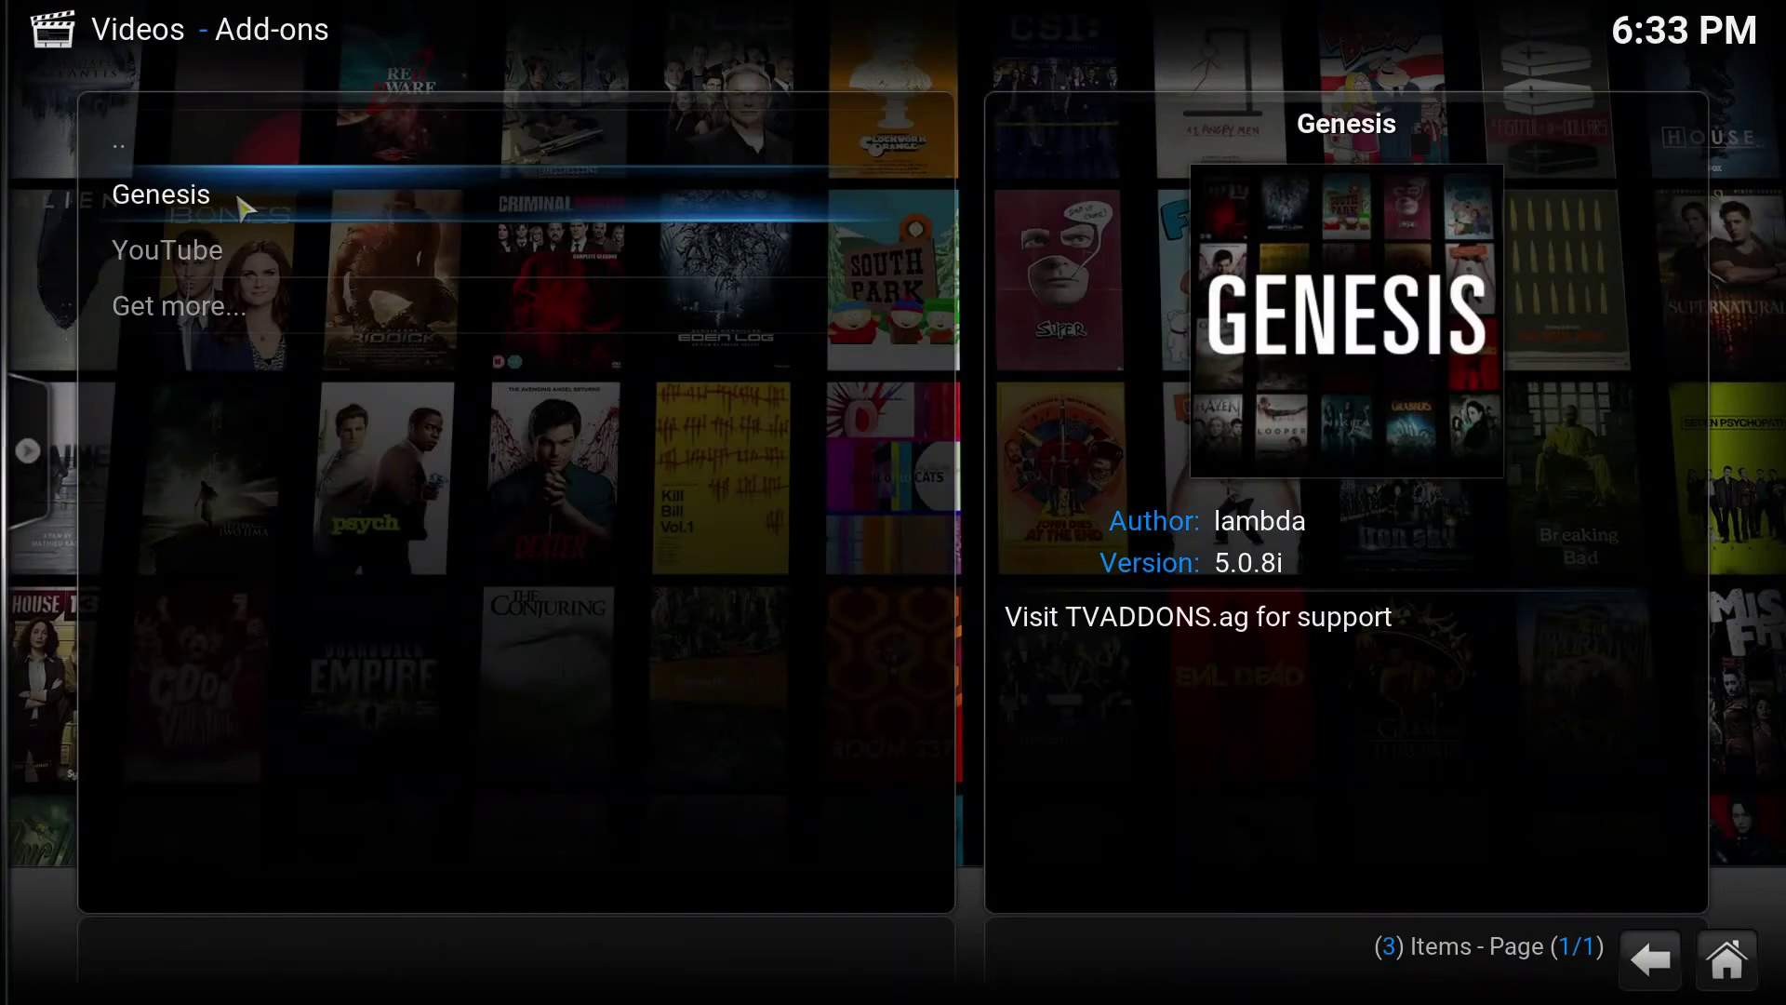
click(240, 204)
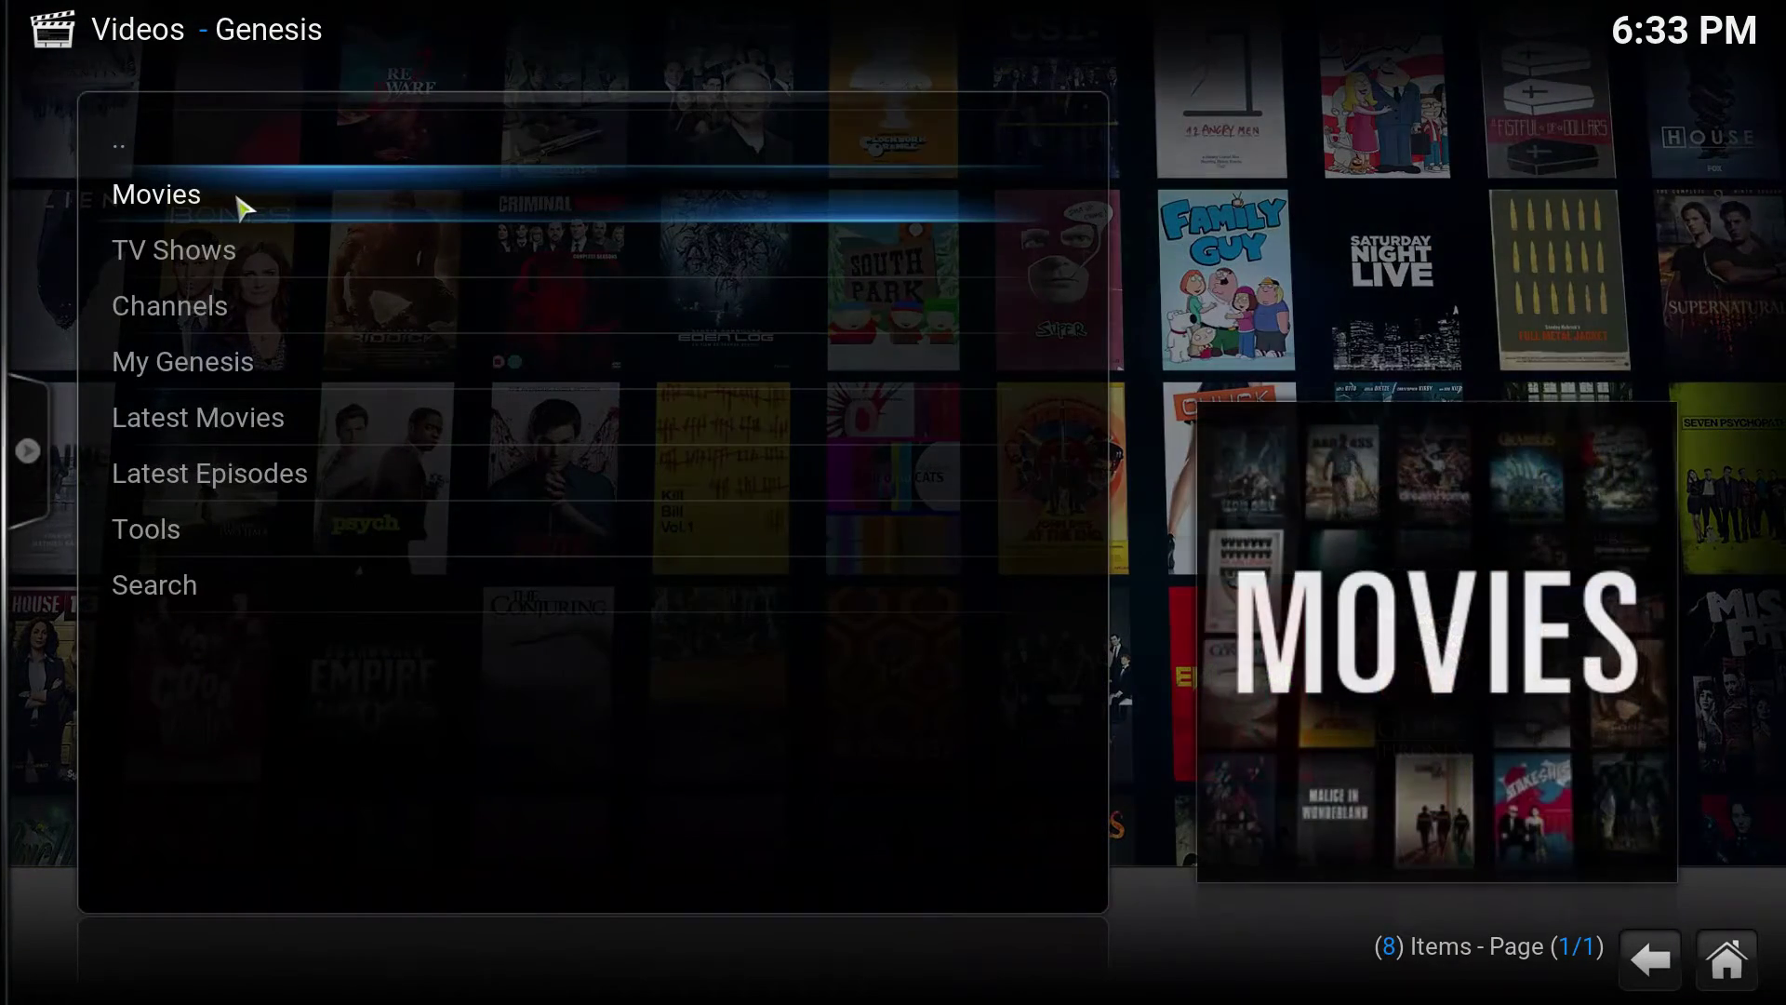
click(253, 257)
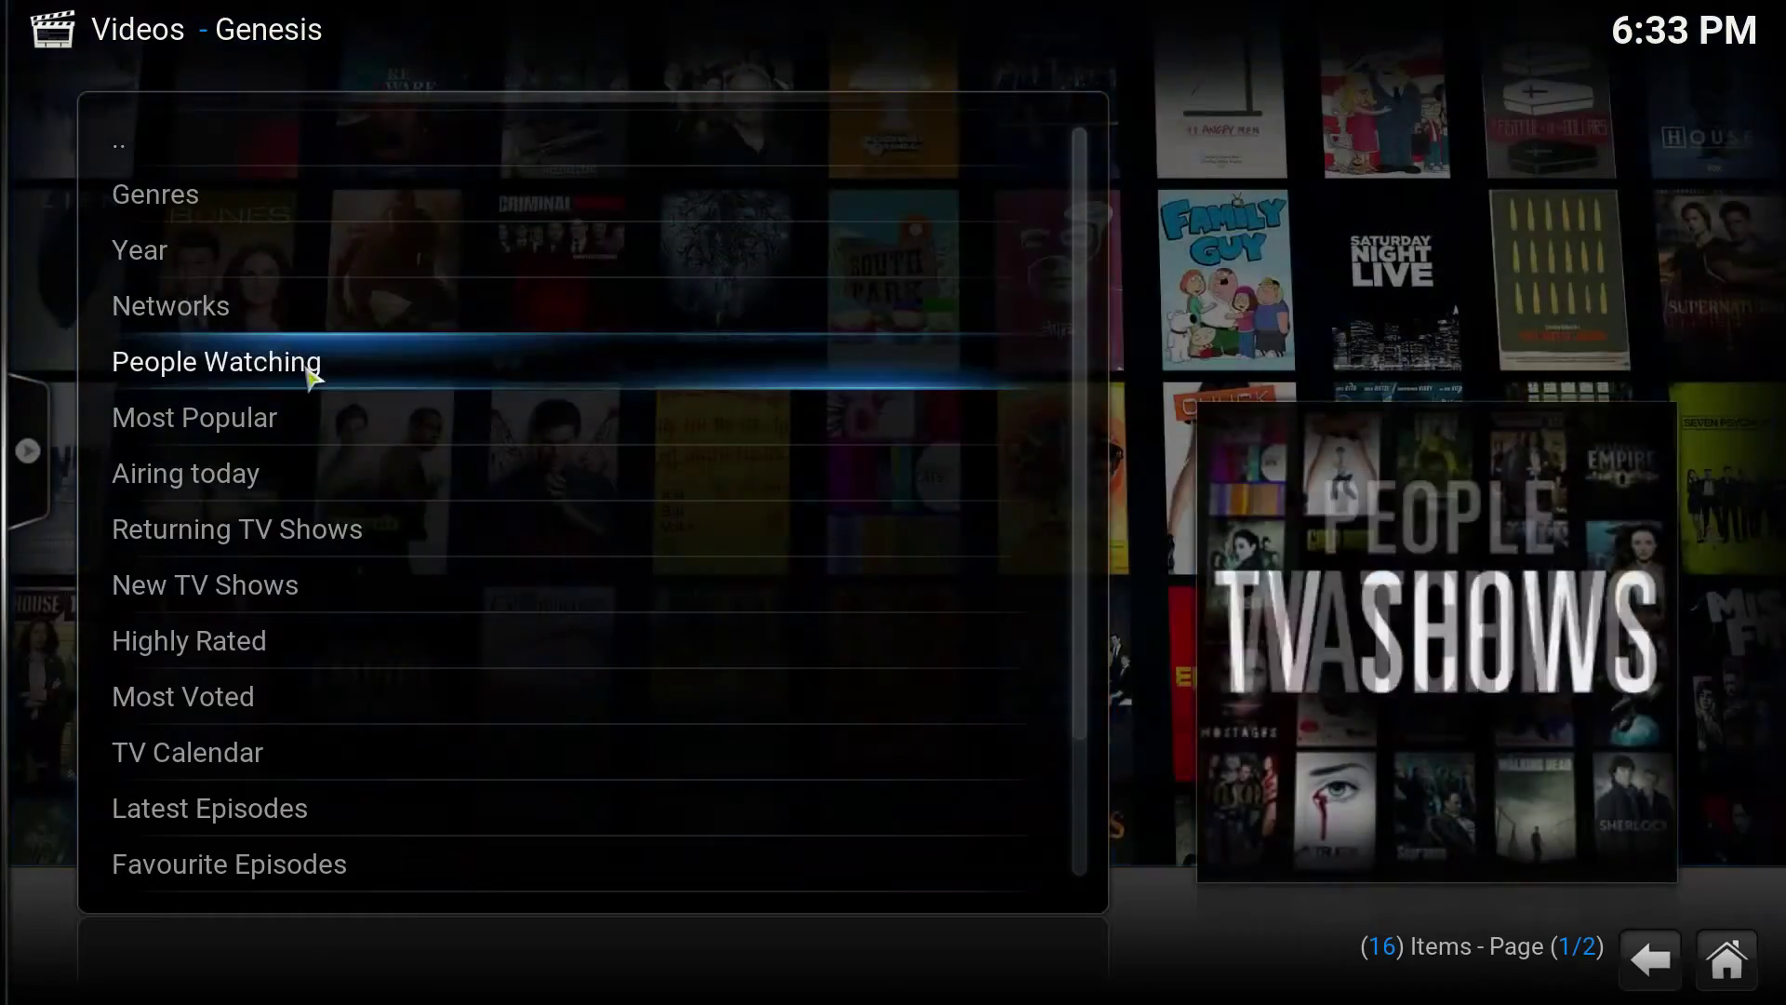
click(335, 439)
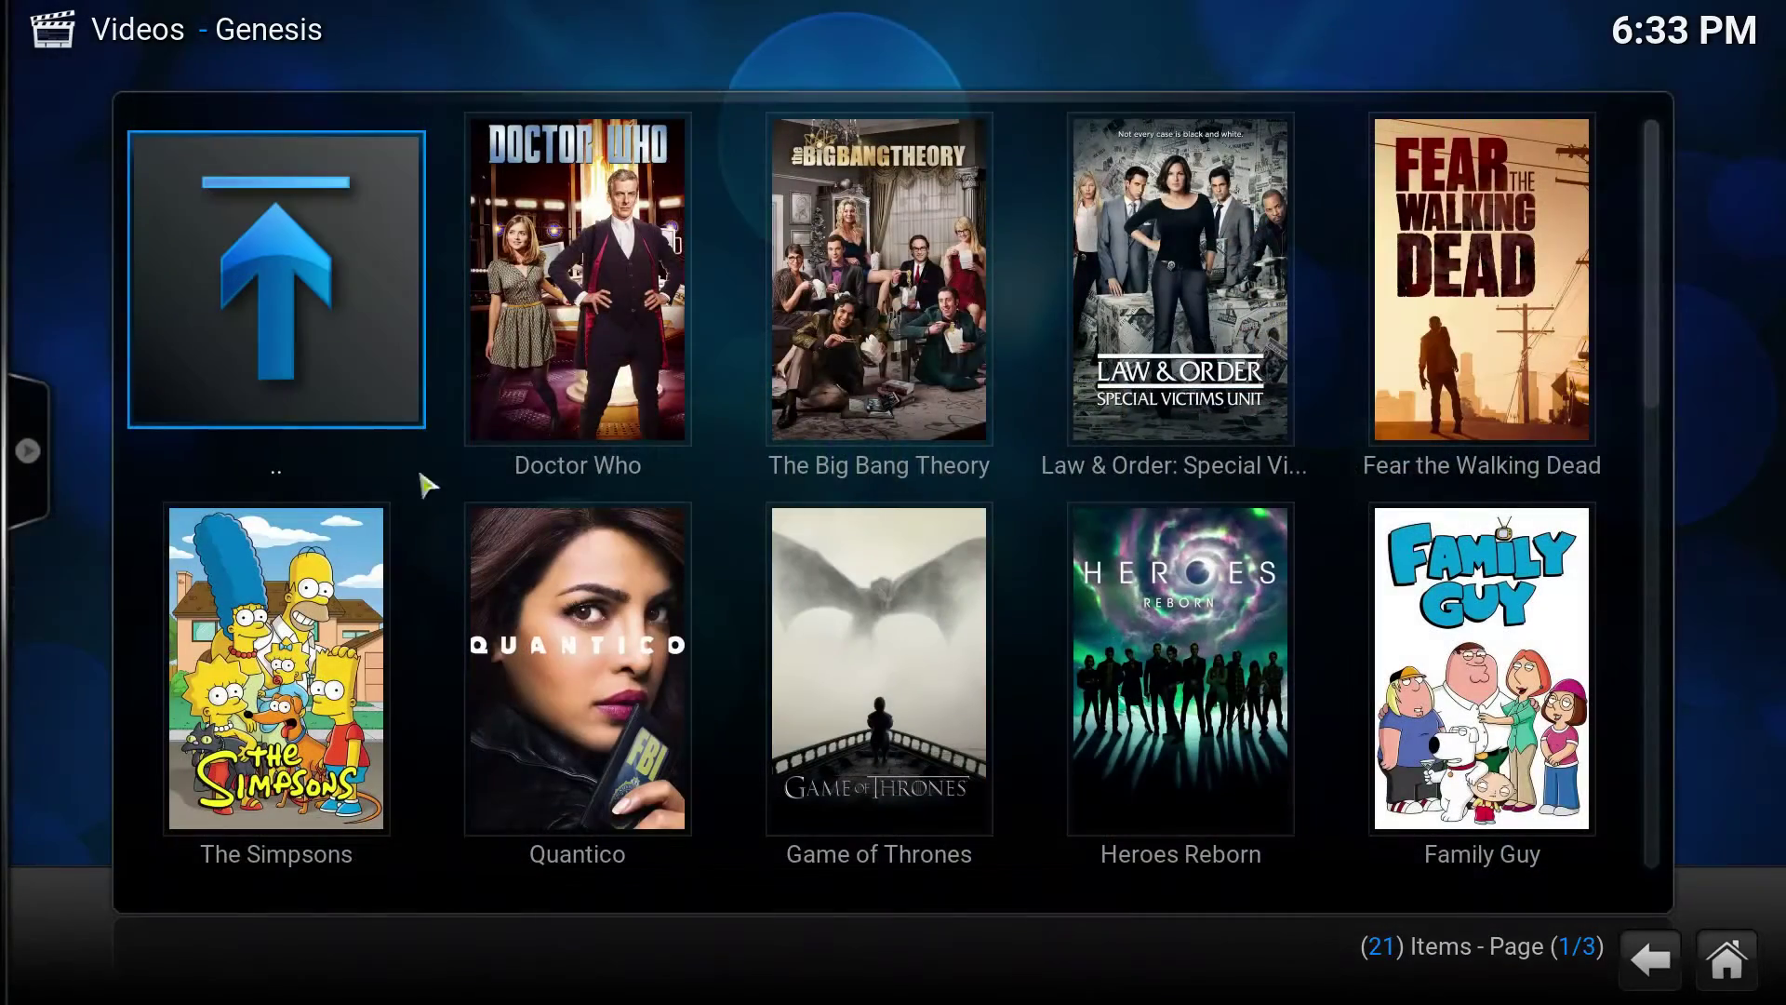
Open The Big Bang Theory Season 1 and look up sources for 1x01 Pilot.
click(896, 313)
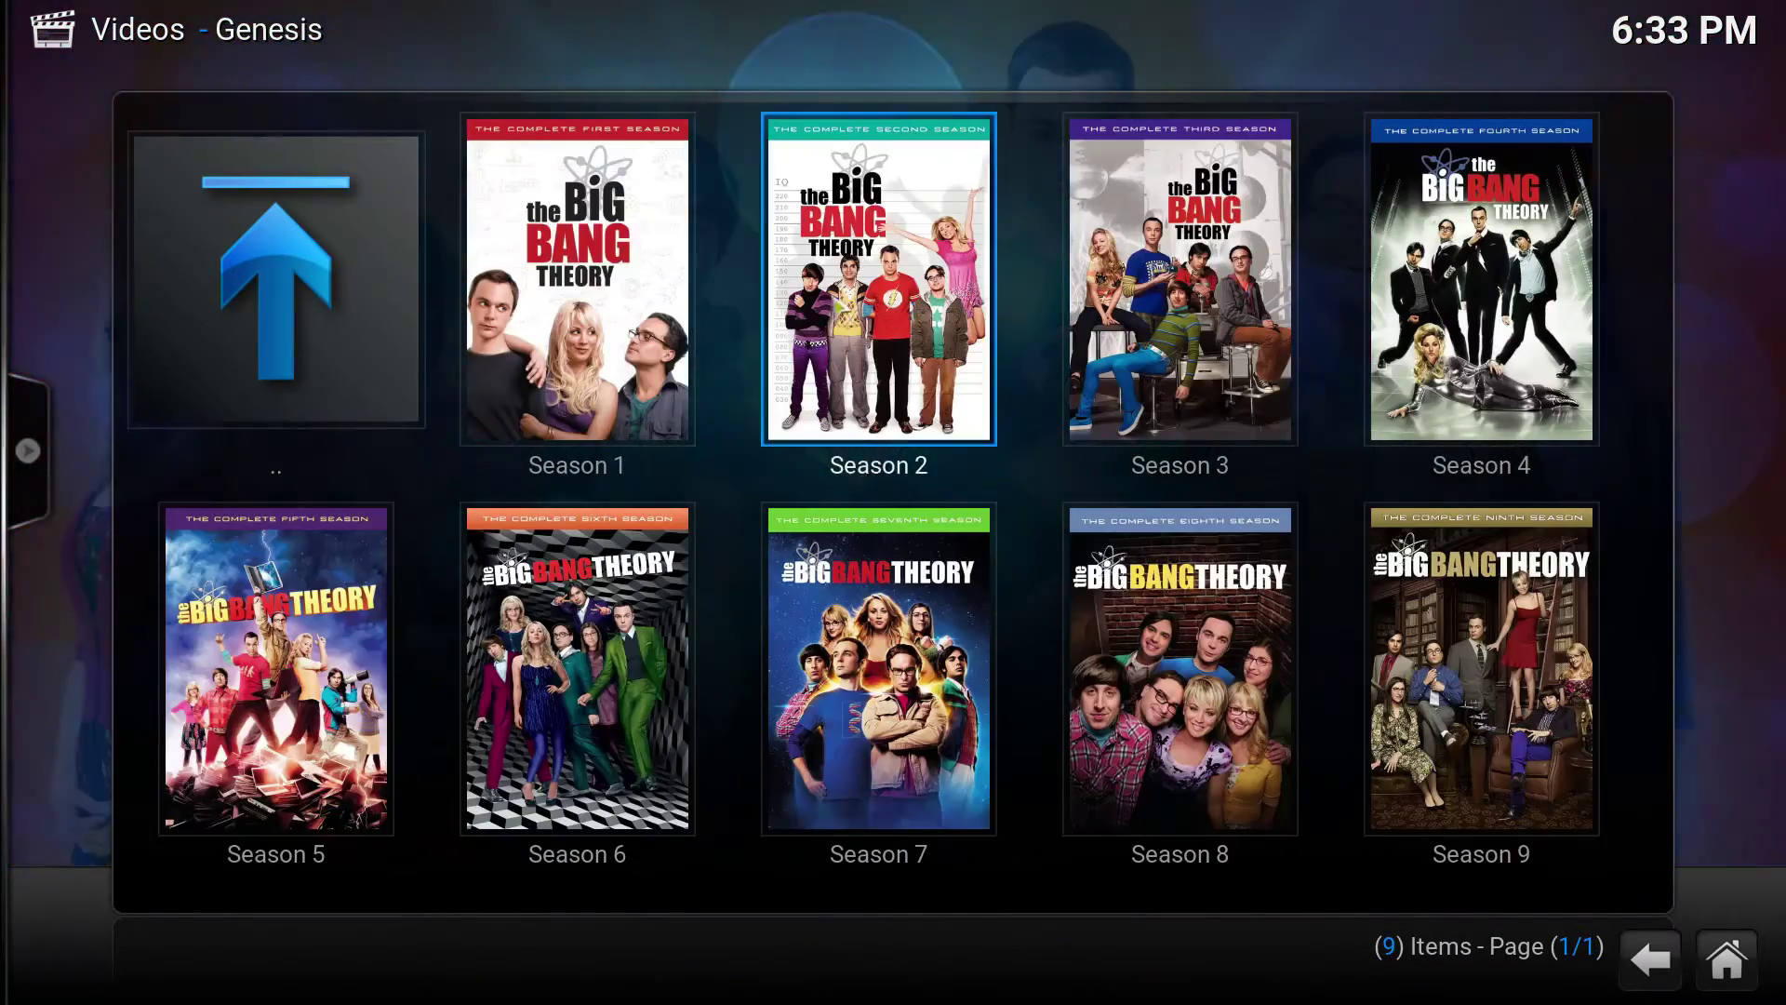
click(613, 324)
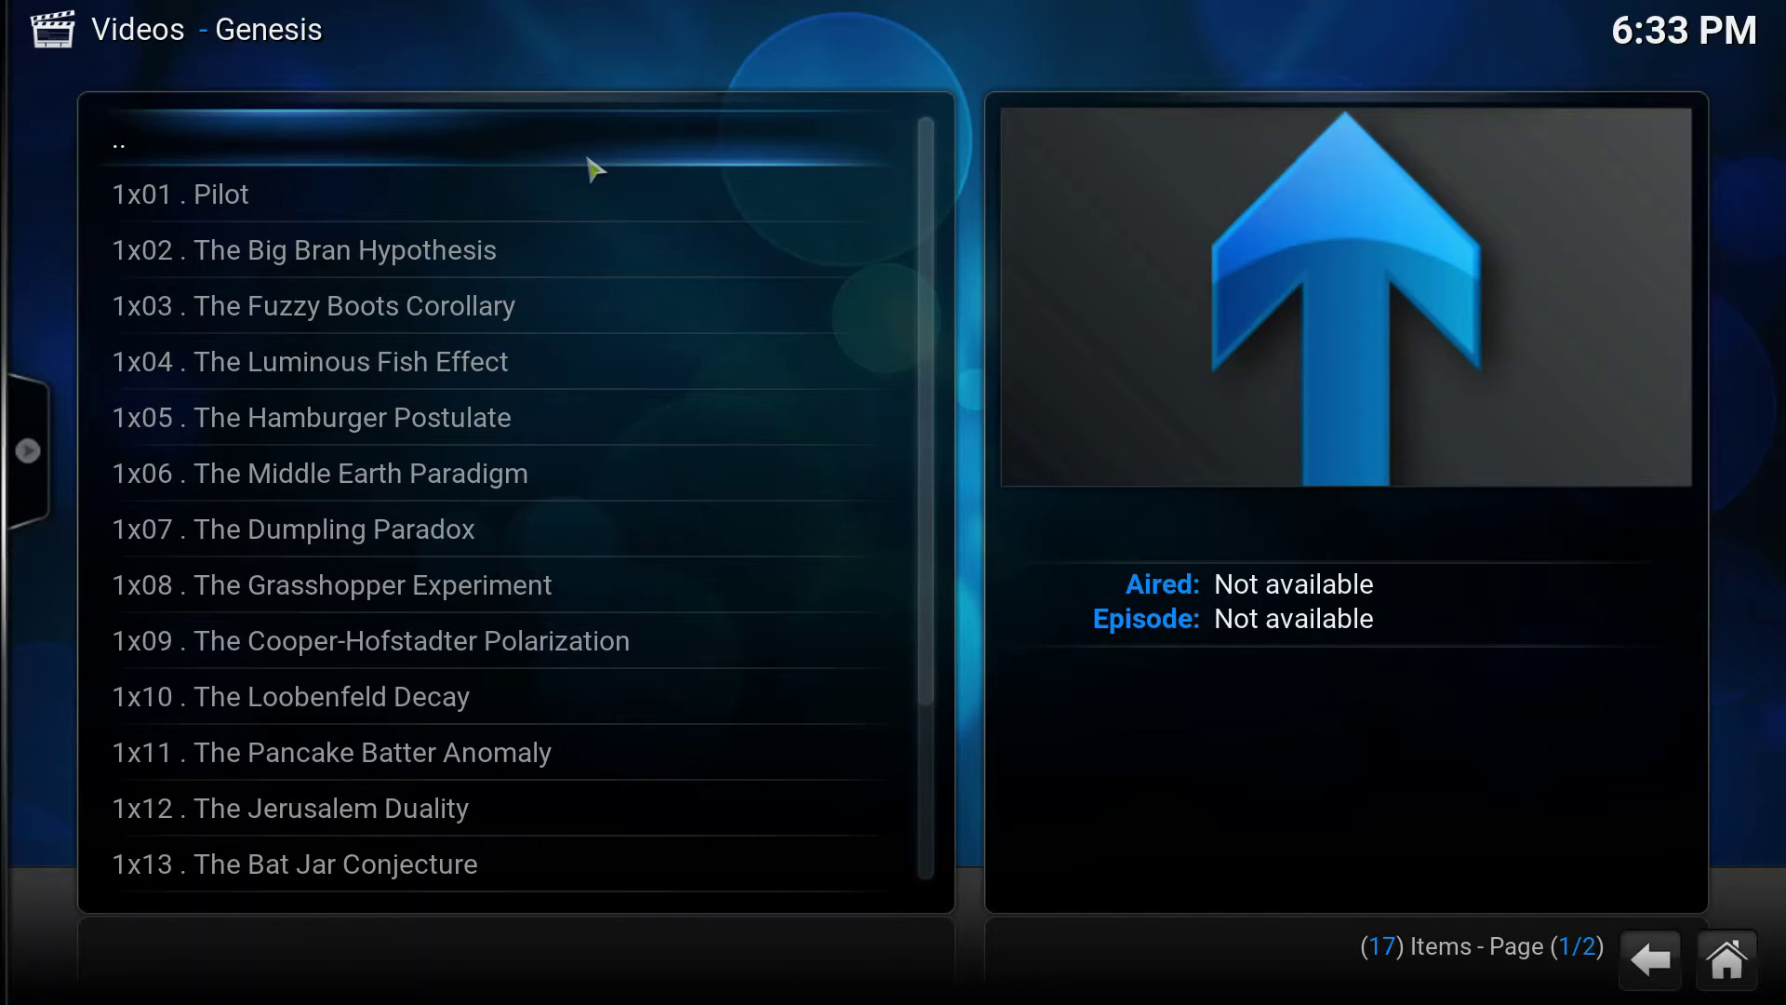
click(595, 160)
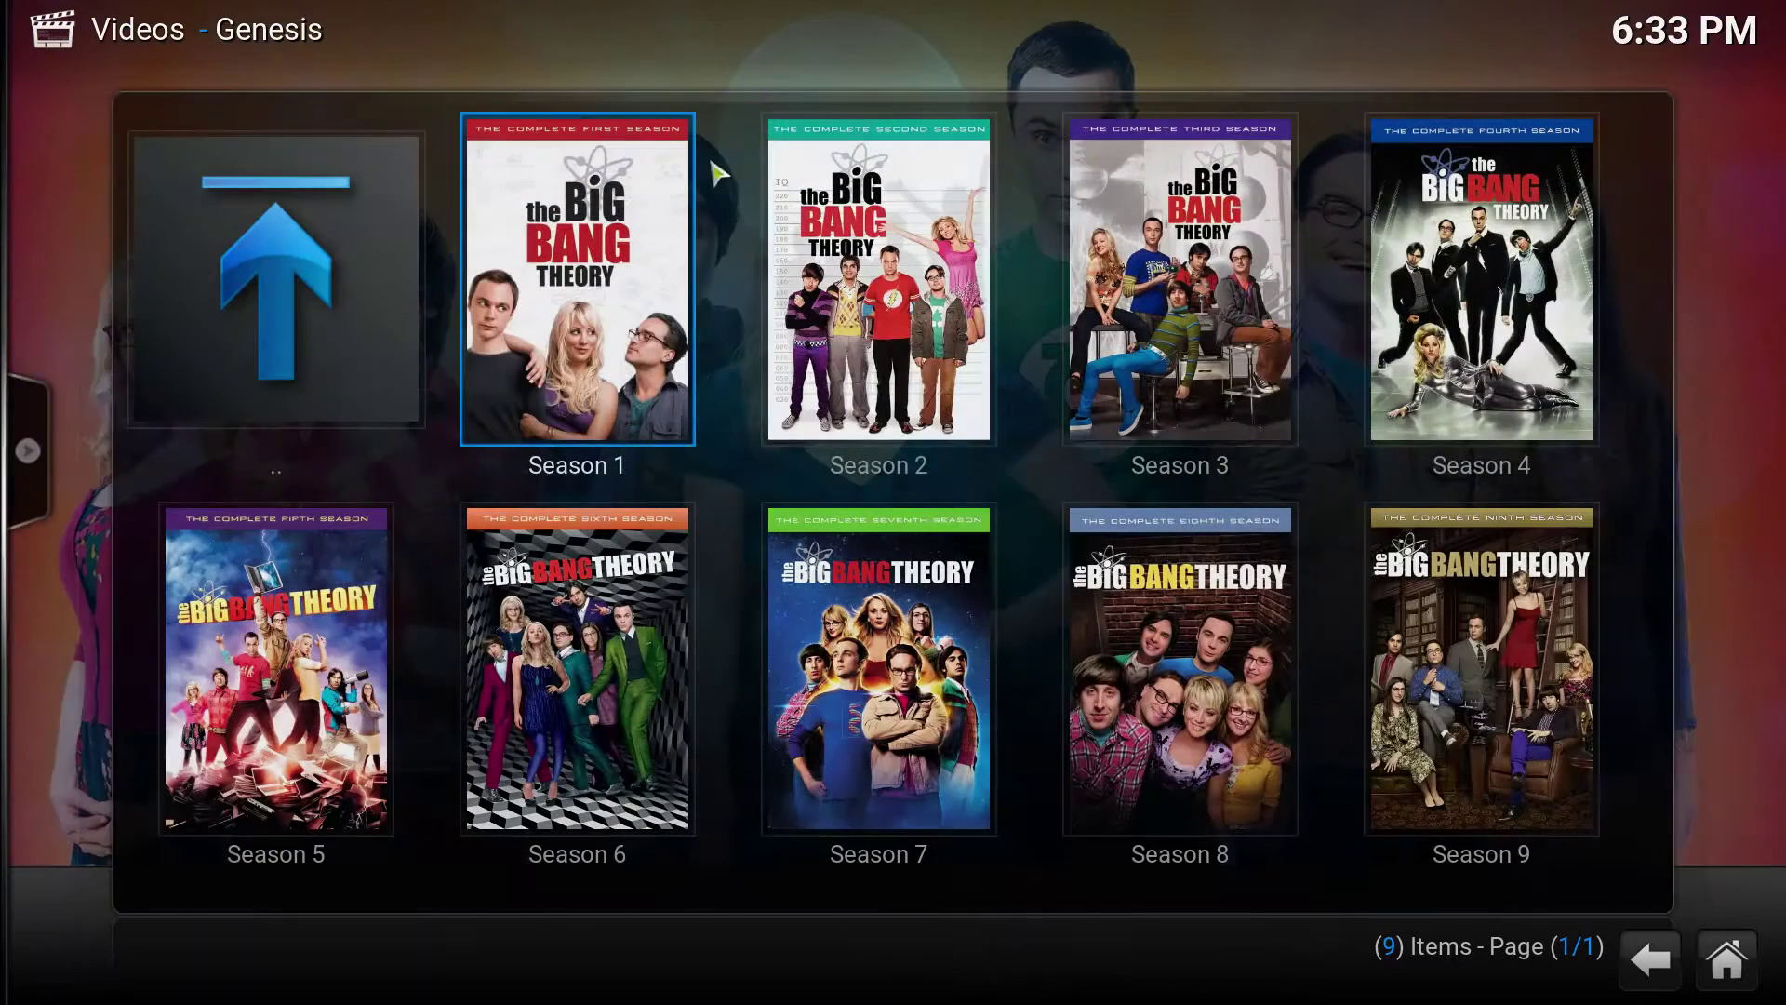
click(644, 351)
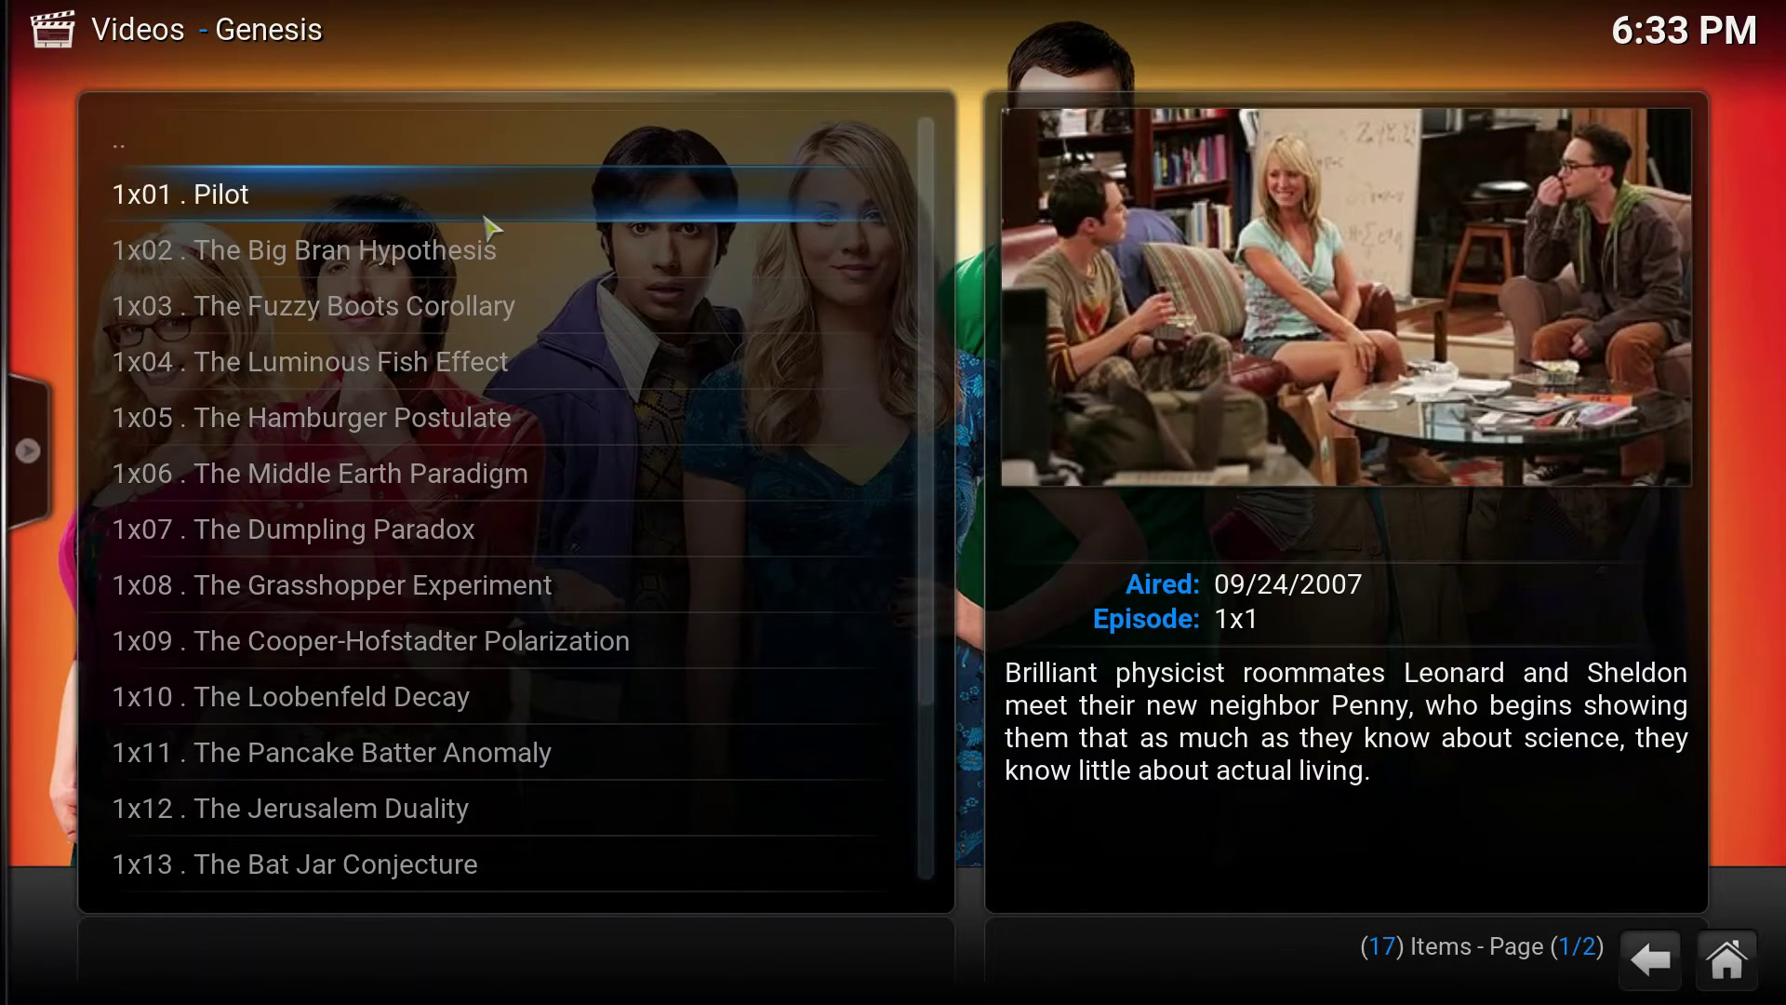
click(438, 199)
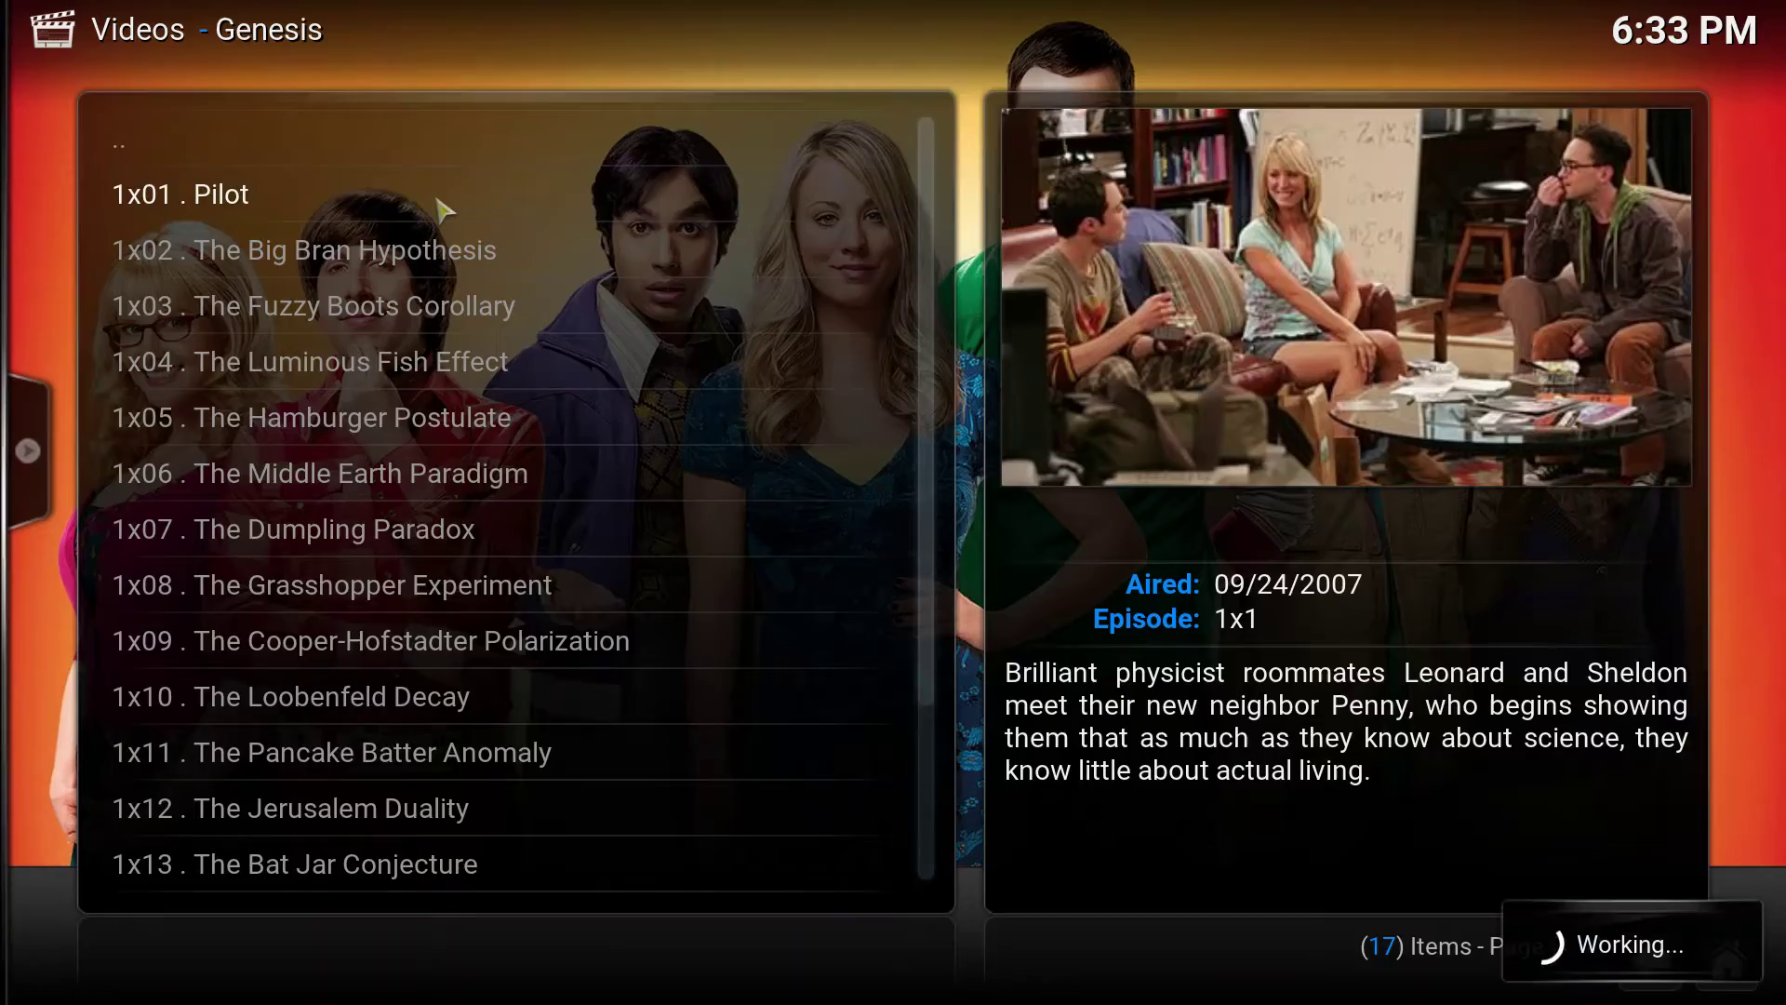
key(BackSpace)
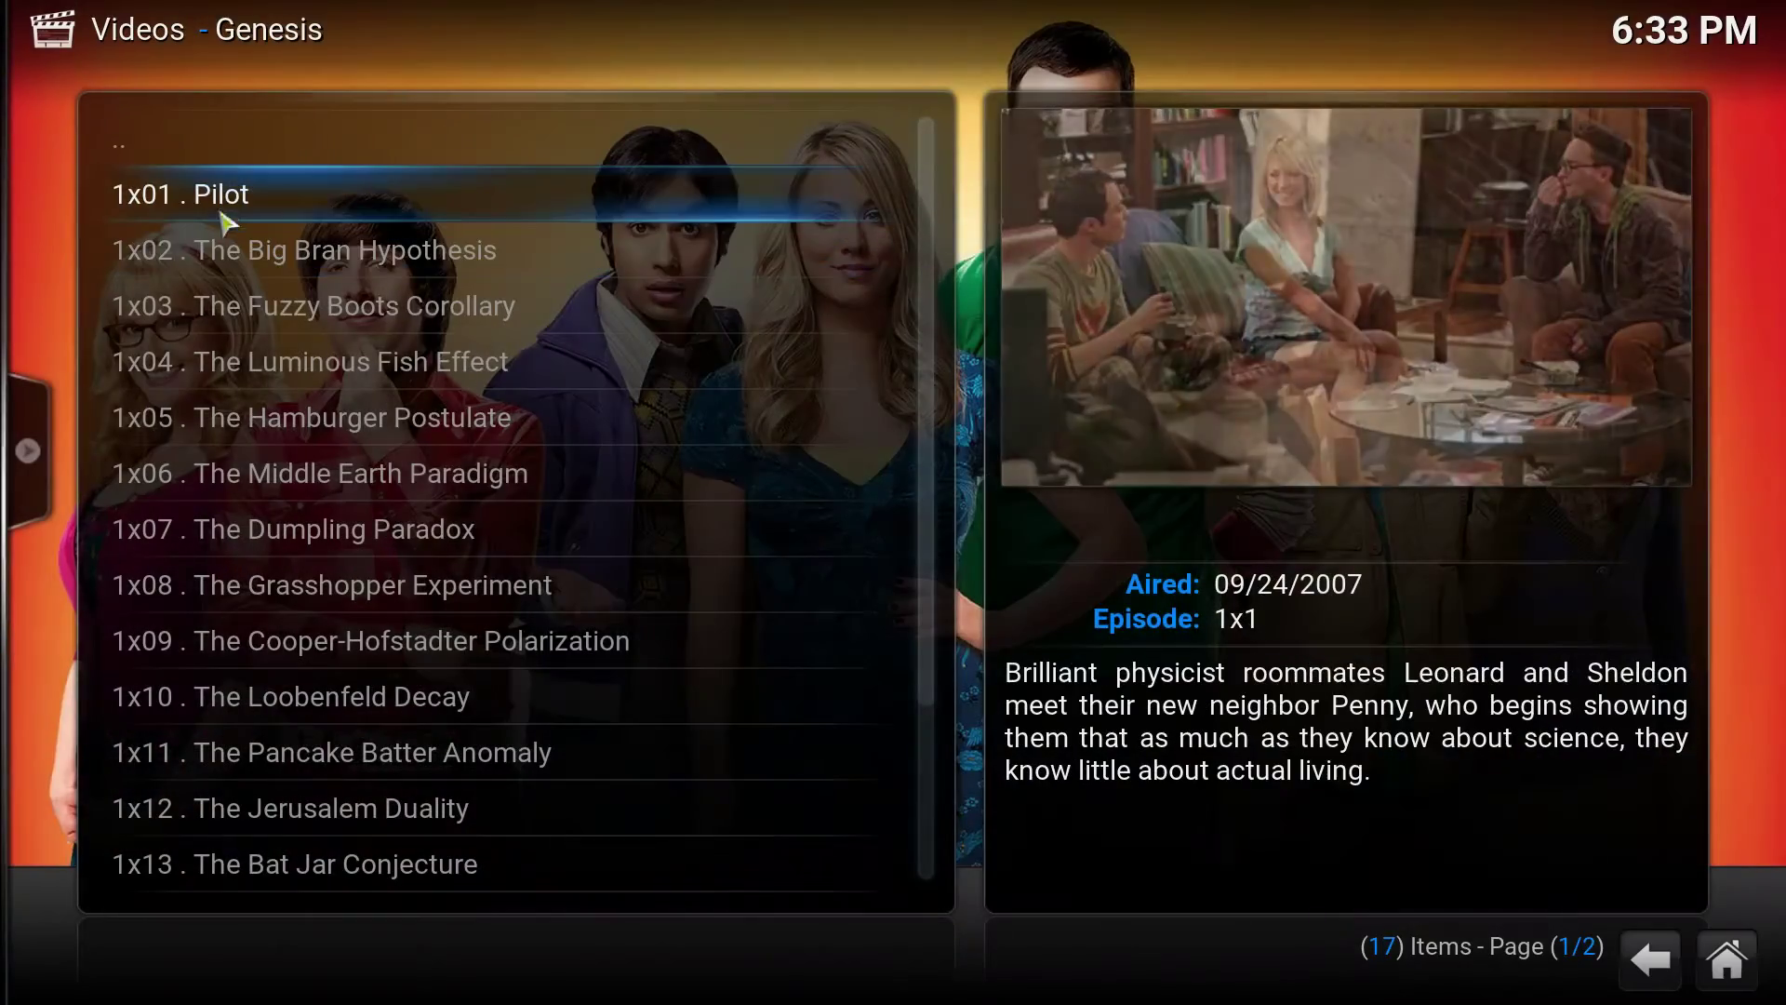
Reload the 1x01 Pilot sources and play it from 01 VKBOX | VK | HD.
click(406, 199)
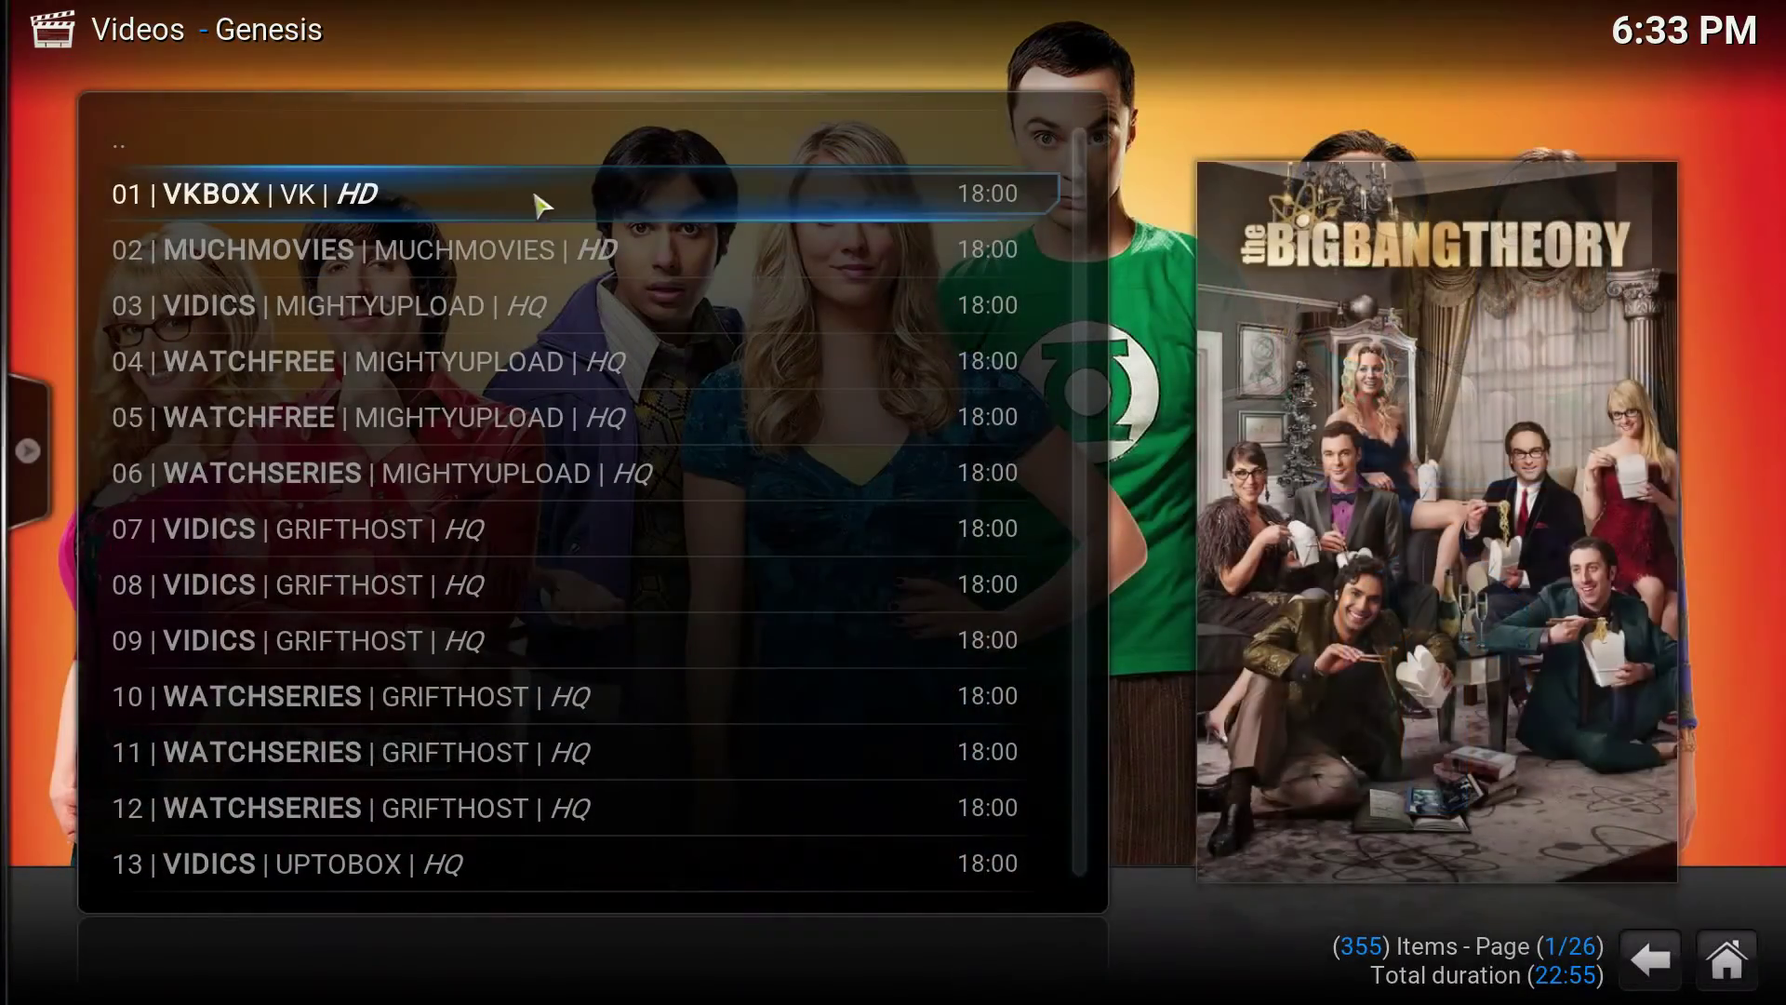
click(614, 213)
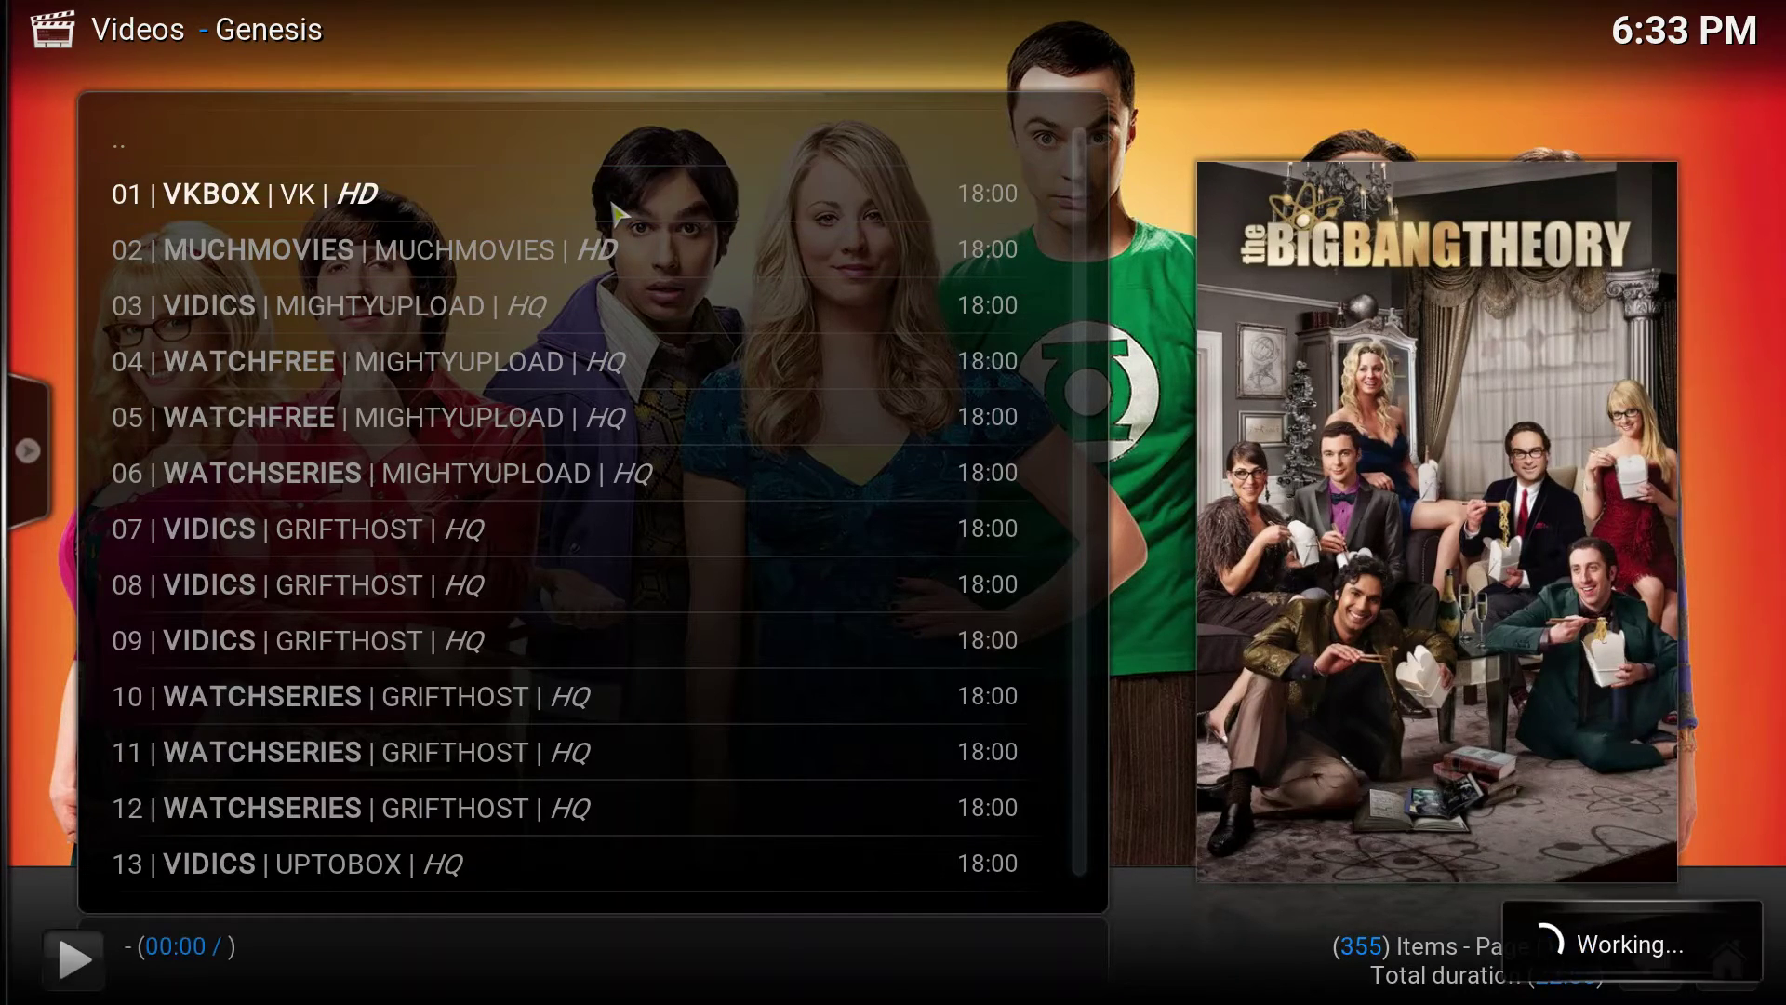